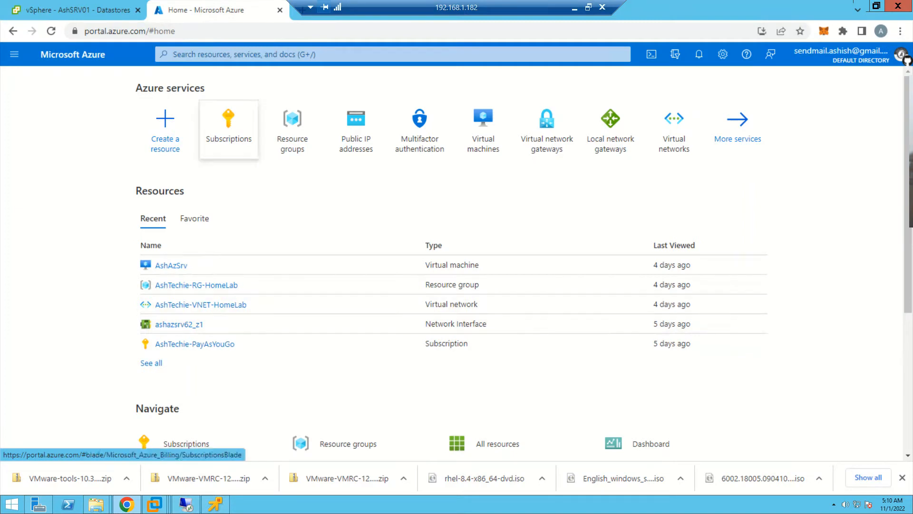
- Return to the vSphere Client, and switch to VMware Workstation's ashvc.ashdomain.edu virtual machine view
key(ctrl+shift+Tab)
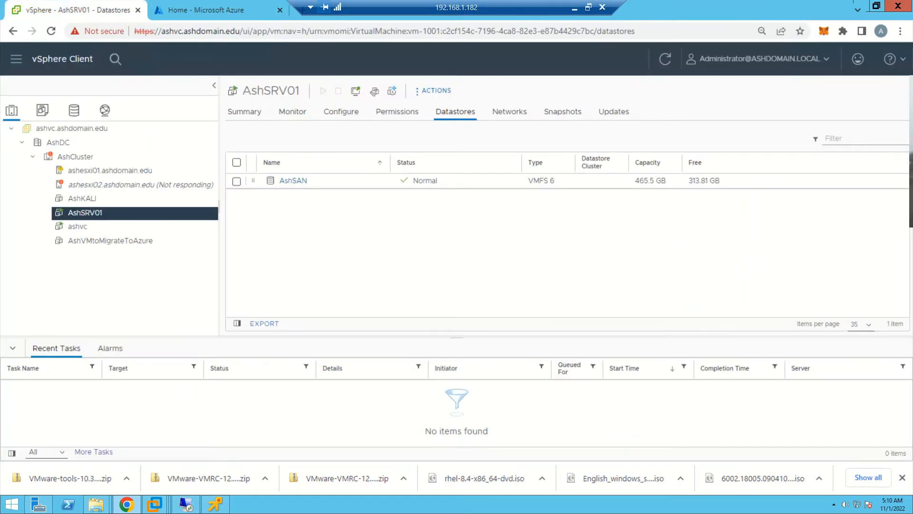
mouse_move(186, 503)
mouse_move(154, 504)
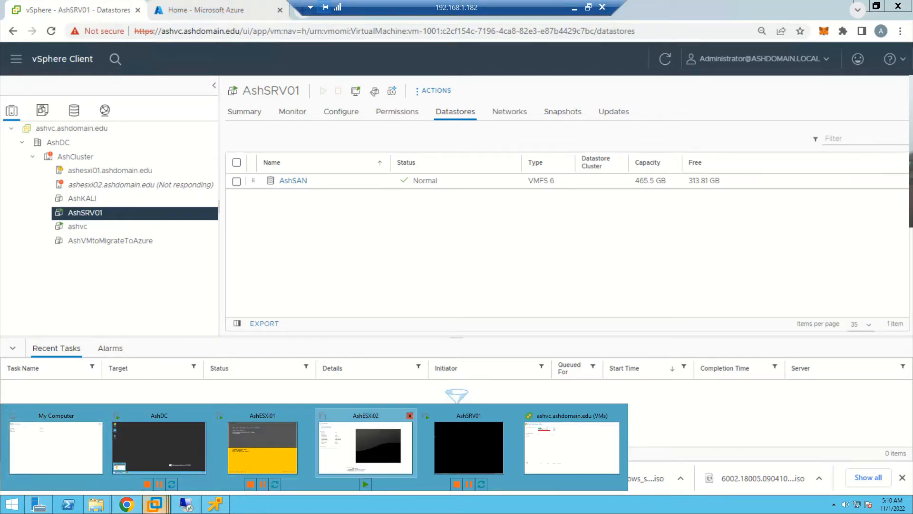
click(571, 447)
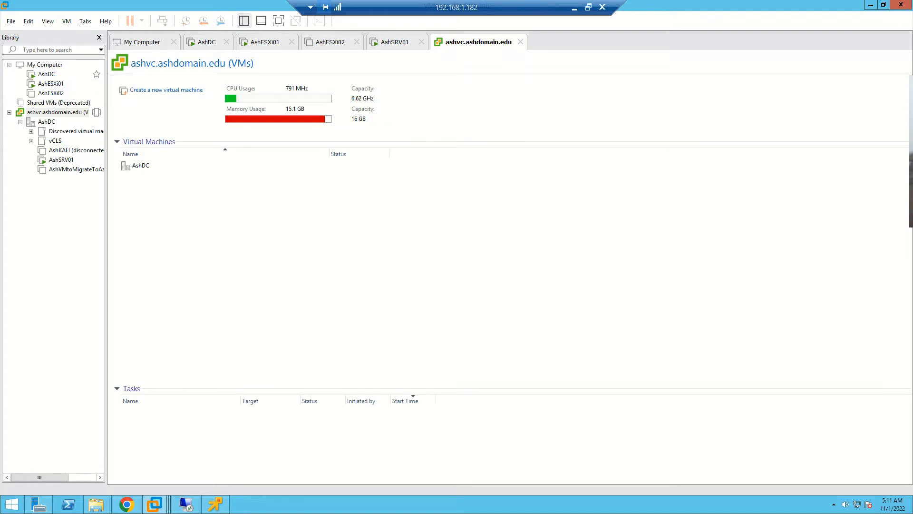
- On the AshDC virtual machine, run dsa.msc and display the contents of the AshDomain.edu domain
click(47, 74)
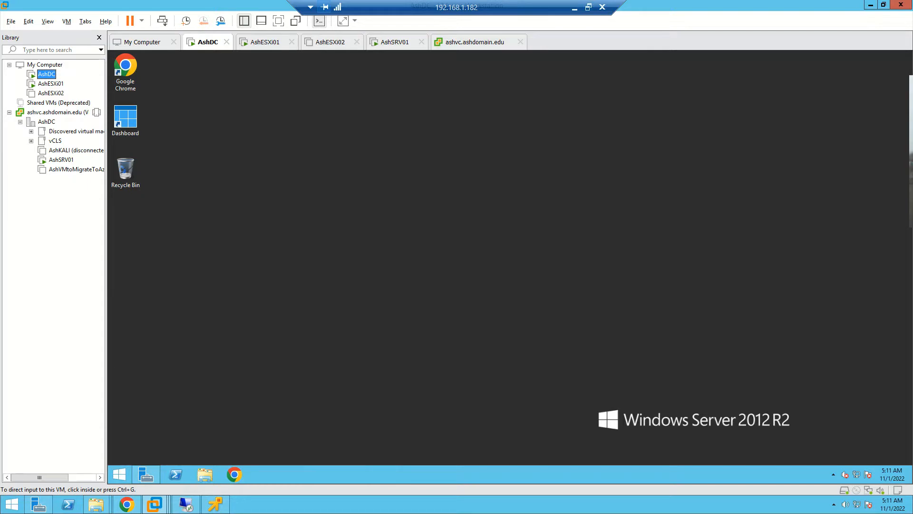
key(ctrl+g)
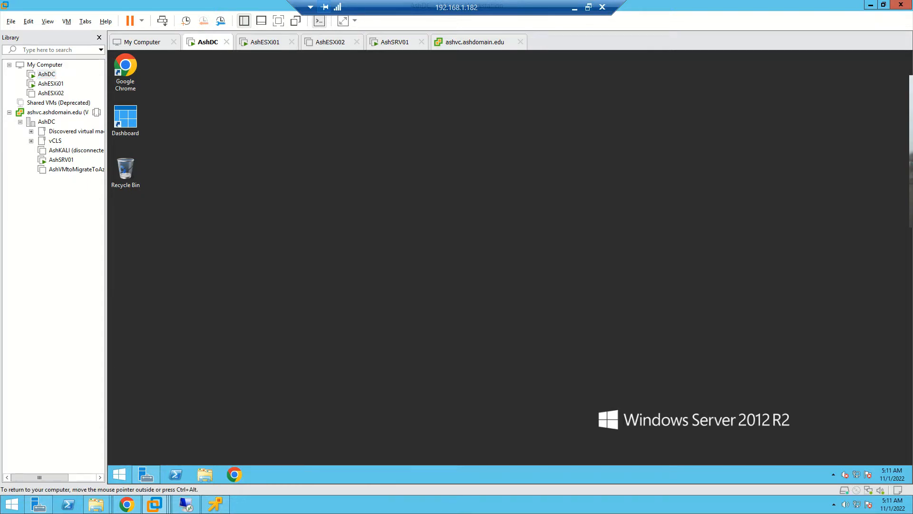
key(super+r)
text(ds)
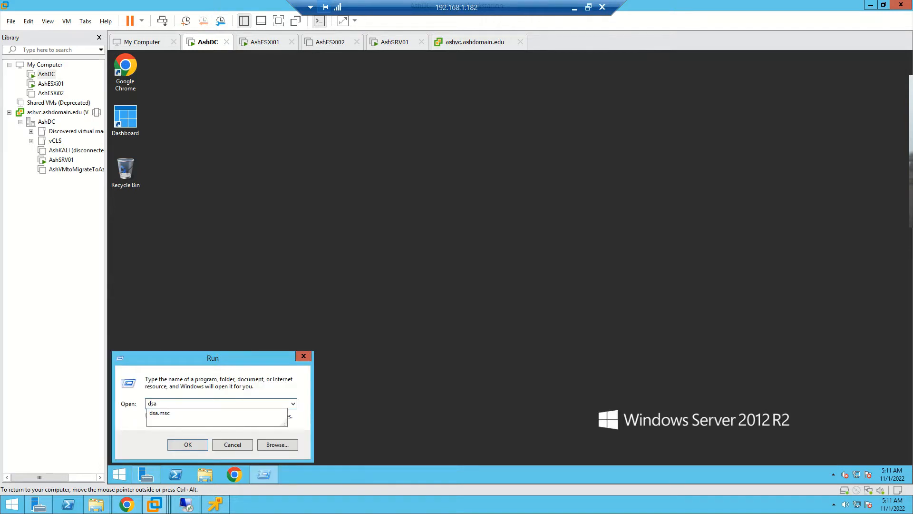
key(Down)
key(Return)
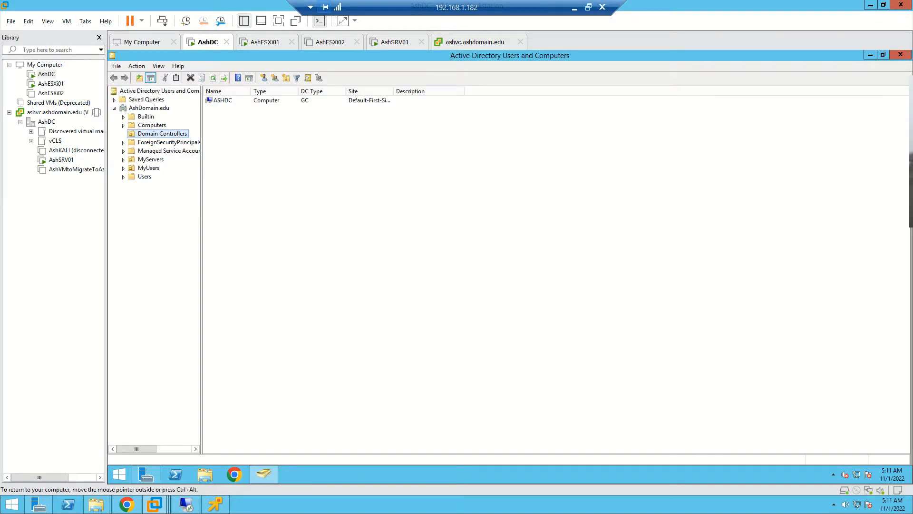
click(148, 108)
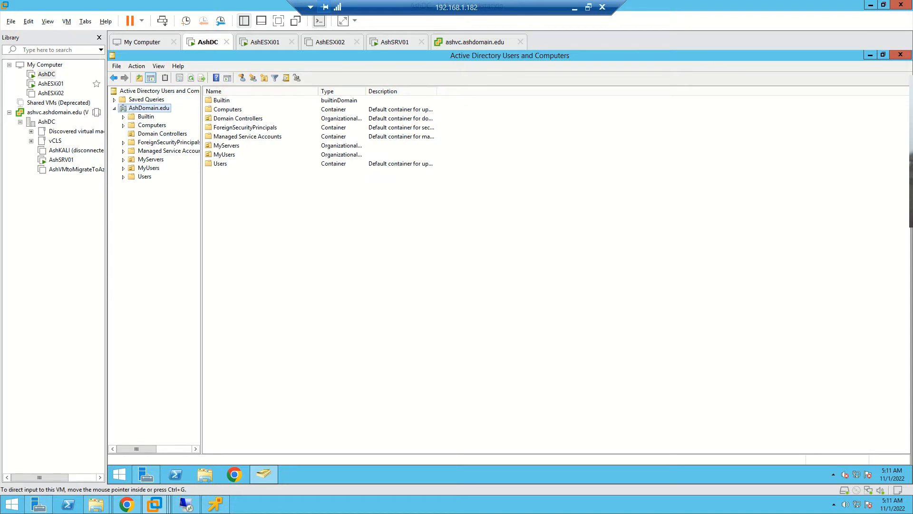
- Examine the AshESXi01 and AshESXi02 virtual machines, waking the AshESXi01 console
click(51, 84)
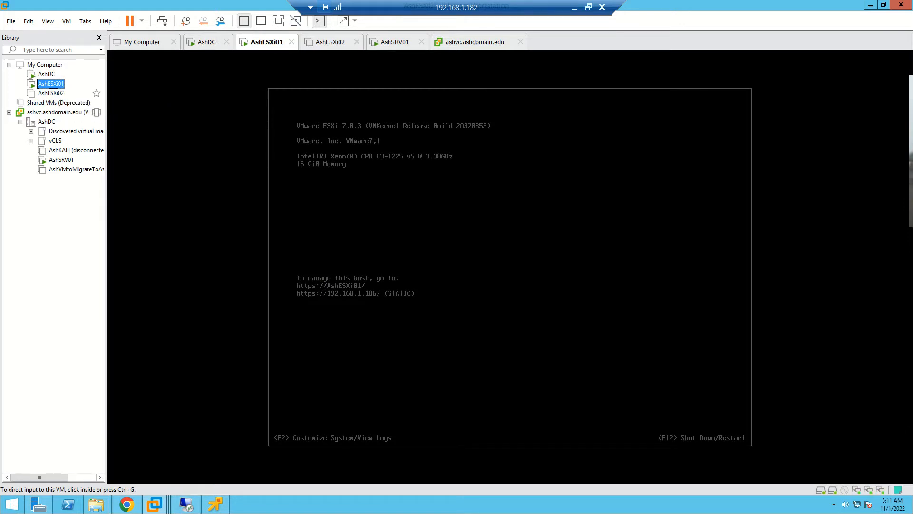
click(52, 94)
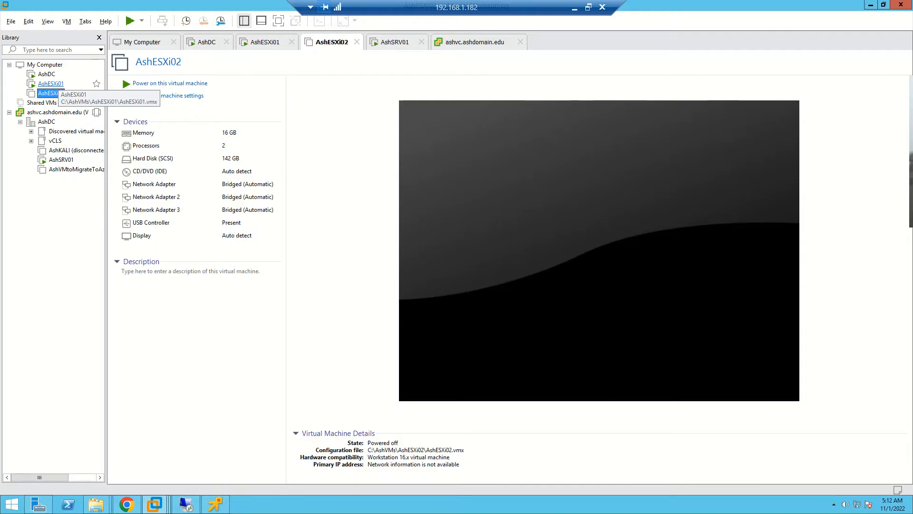
click(51, 84)
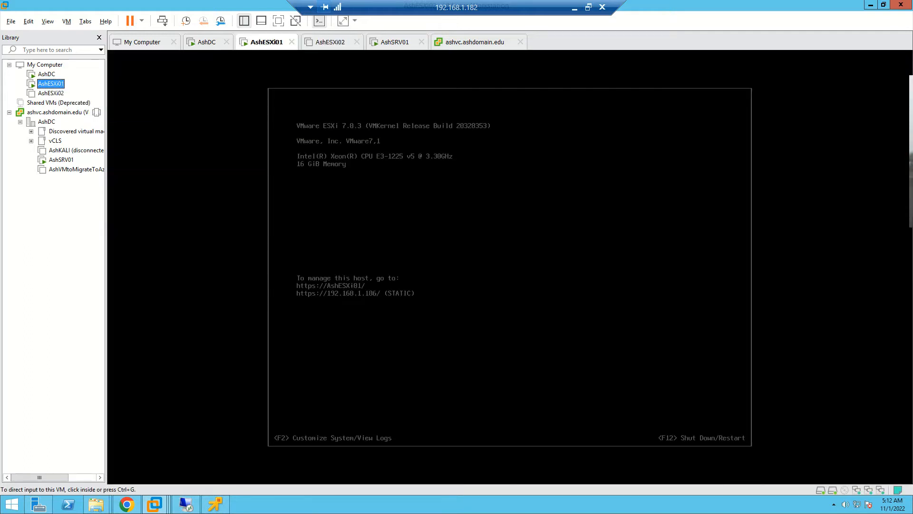
click(510, 267)
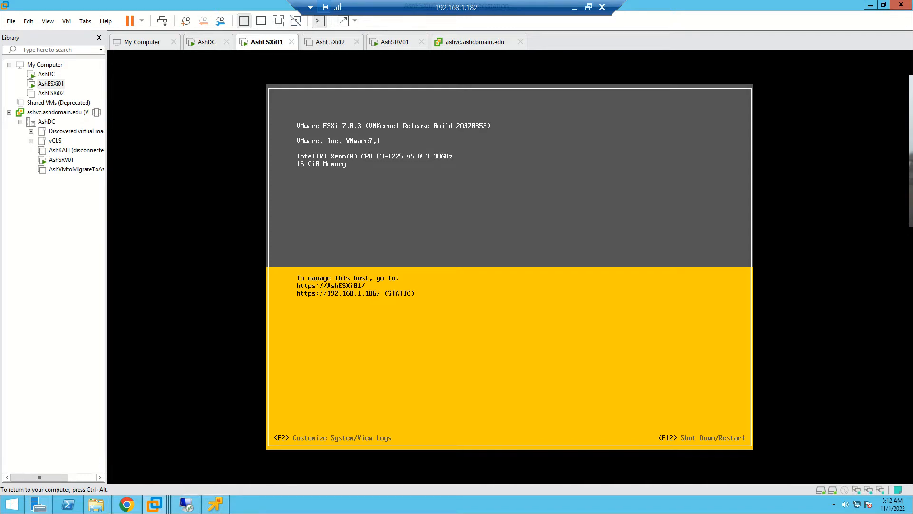
key(ctrl+alt)
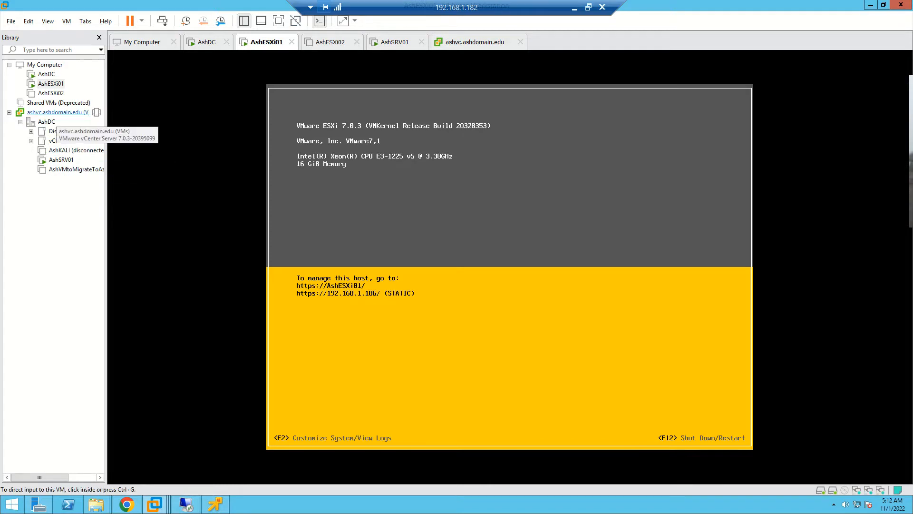
- Review the ashvc.ashdomain.edu server and its AshDC datacenter, and wake the AshSRV01 console
click(57, 113)
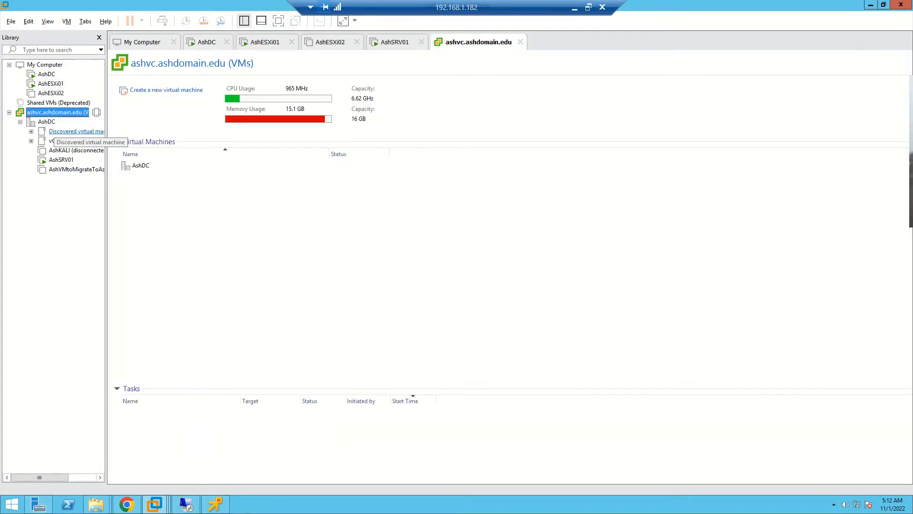
click(46, 122)
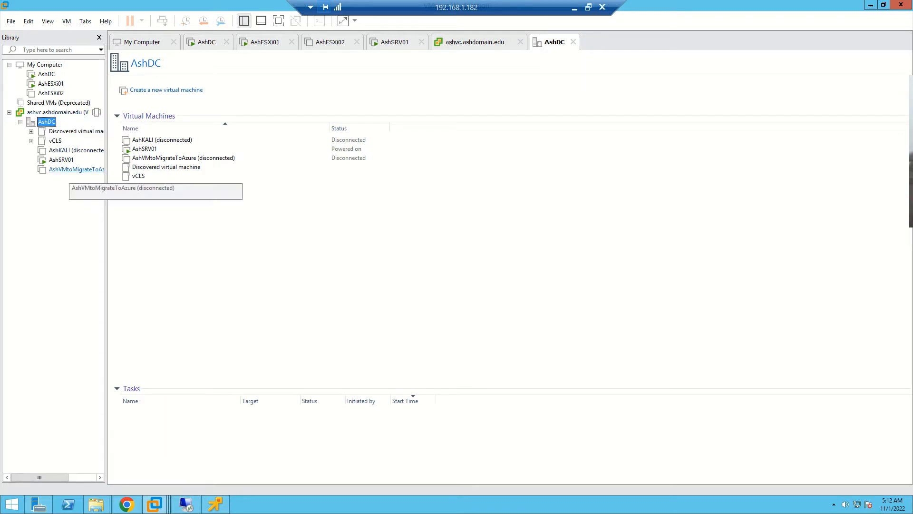
click(61, 160)
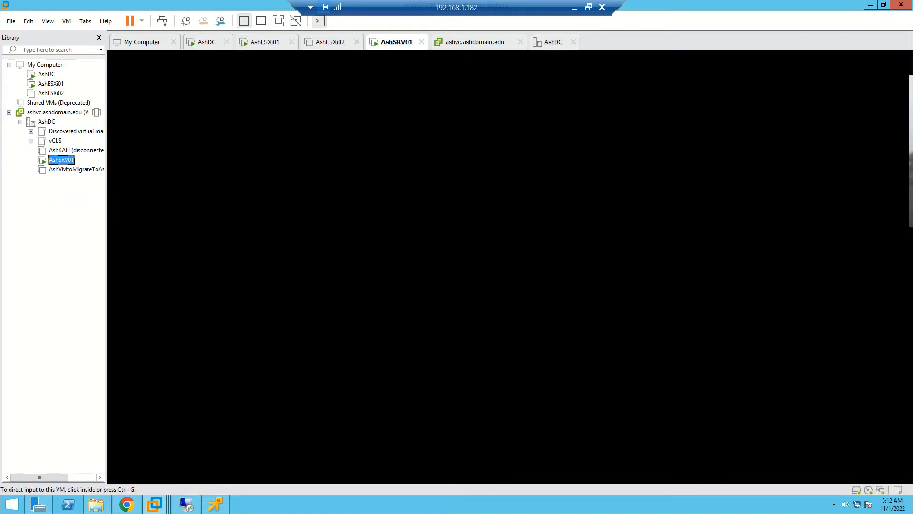
click(433, 247)
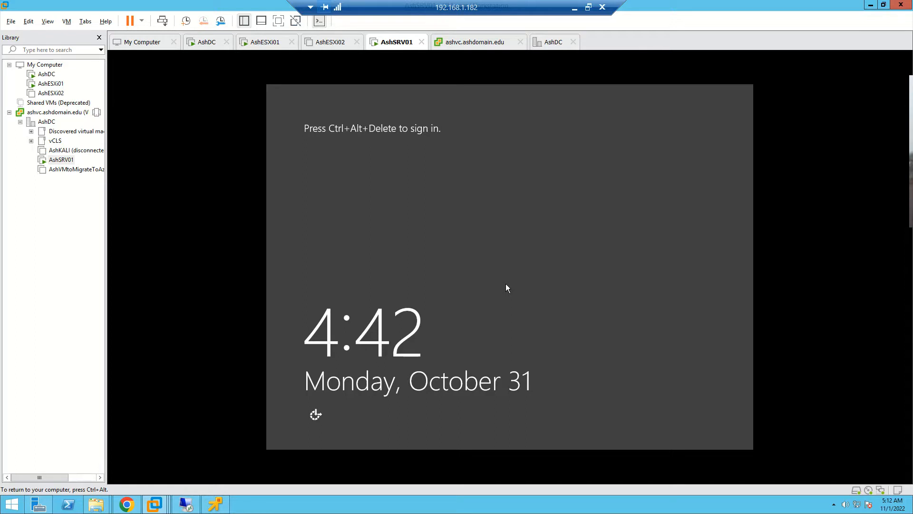
- Switch to Chrome and reload the vSphere Client page of AshSRV01
click(127, 504)
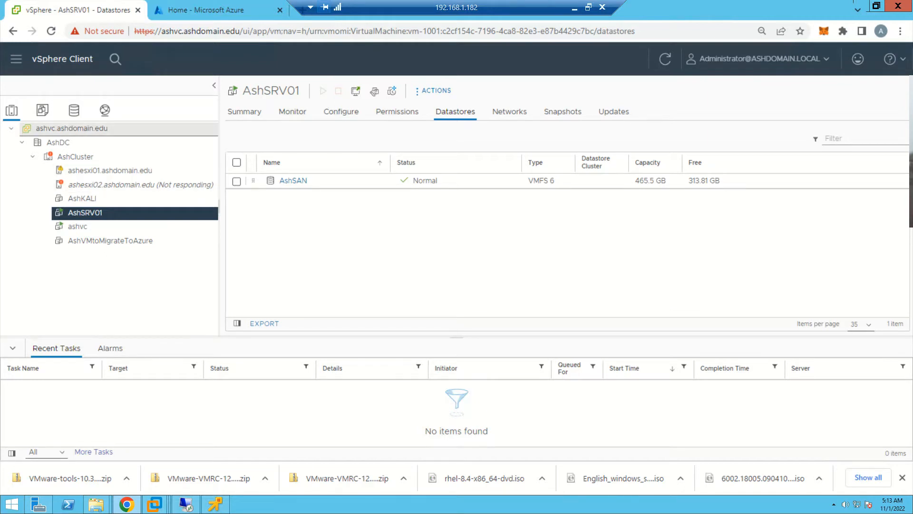
click(428, 30)
key(Return)
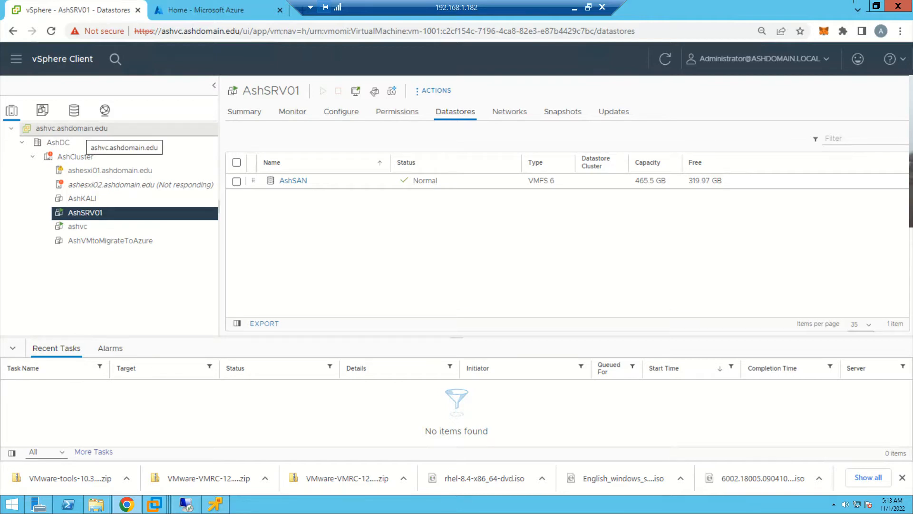
- Walk through the vSphere inventory from the vCenter server and AshDC through AshCluster and ashesxi01.ashdomain.edu to the AshSRV01 virtual machine
click(85, 129)
click(59, 143)
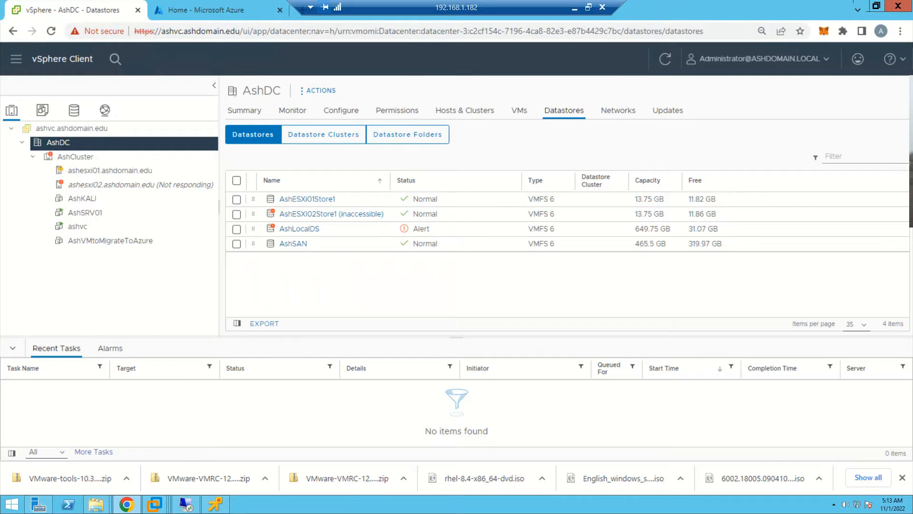
click(181, 157)
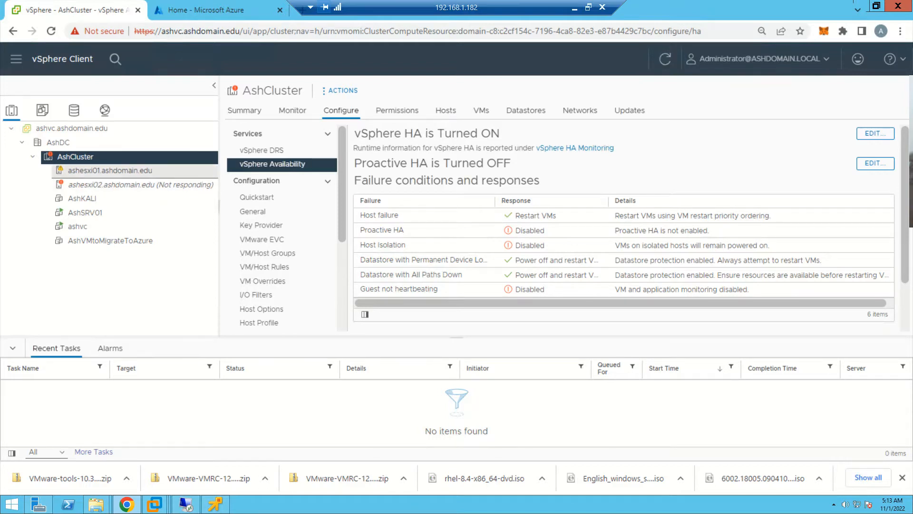
click(114, 171)
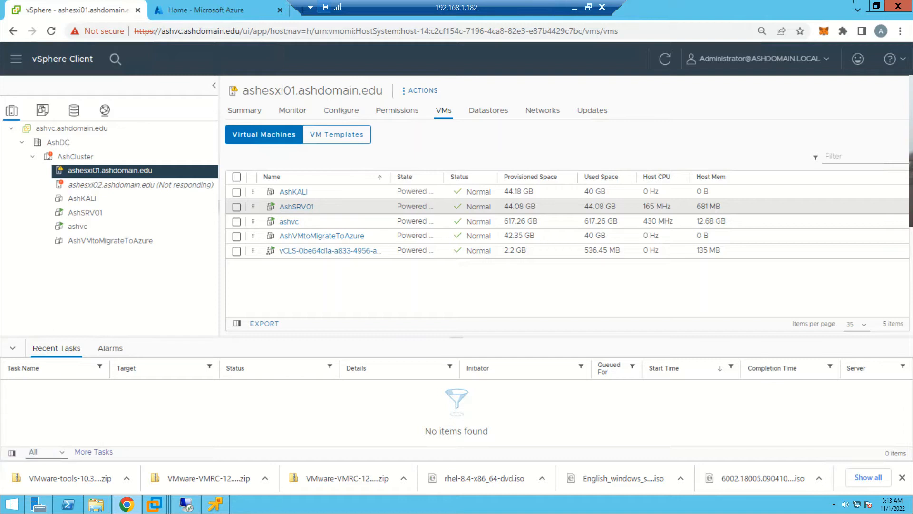
click(295, 206)
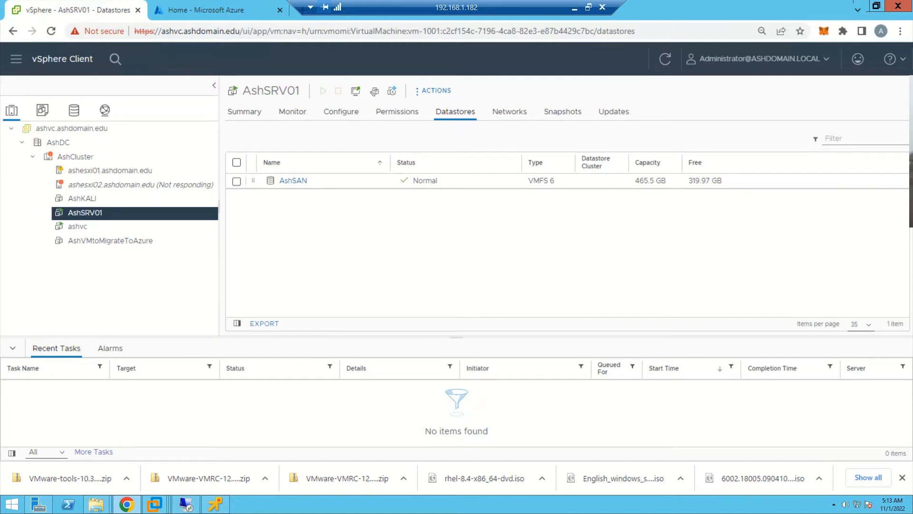
- In the Azure portal, search for "azure active" and open Azure Active Directory
key(ctrl+Tab)
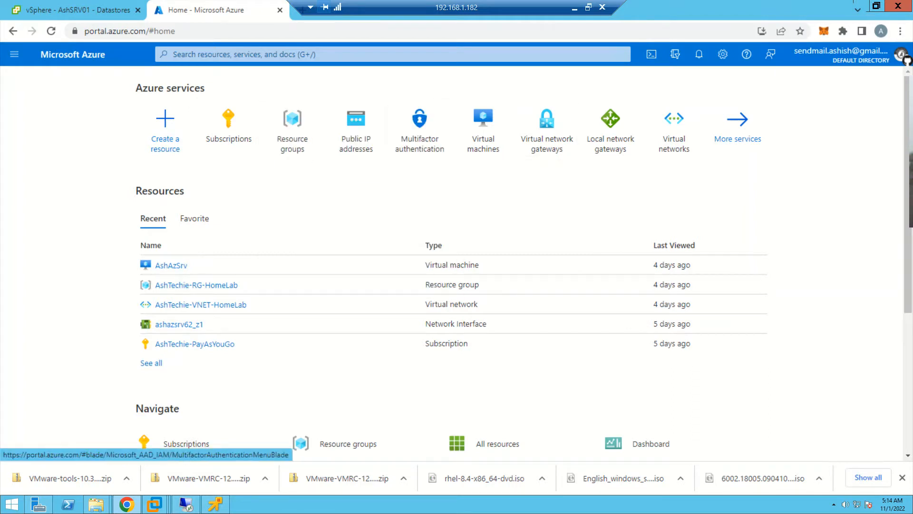
click(393, 54)
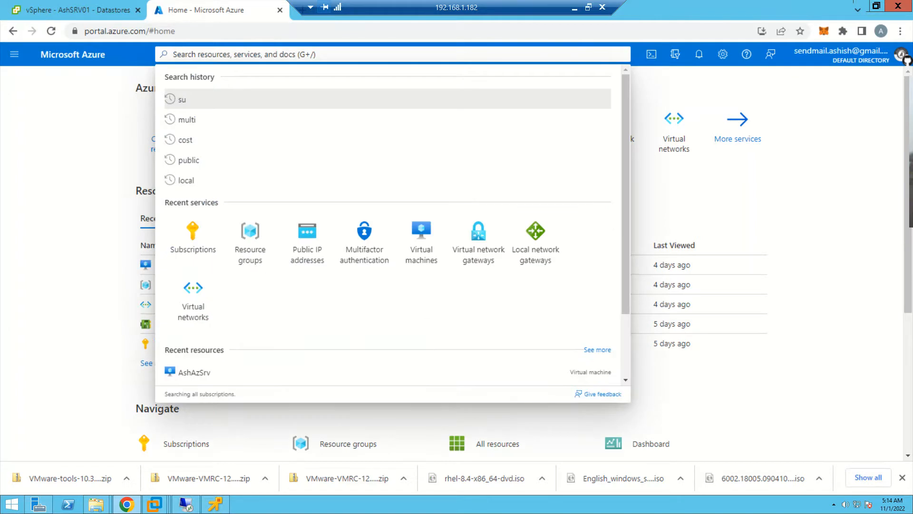
text(azure)
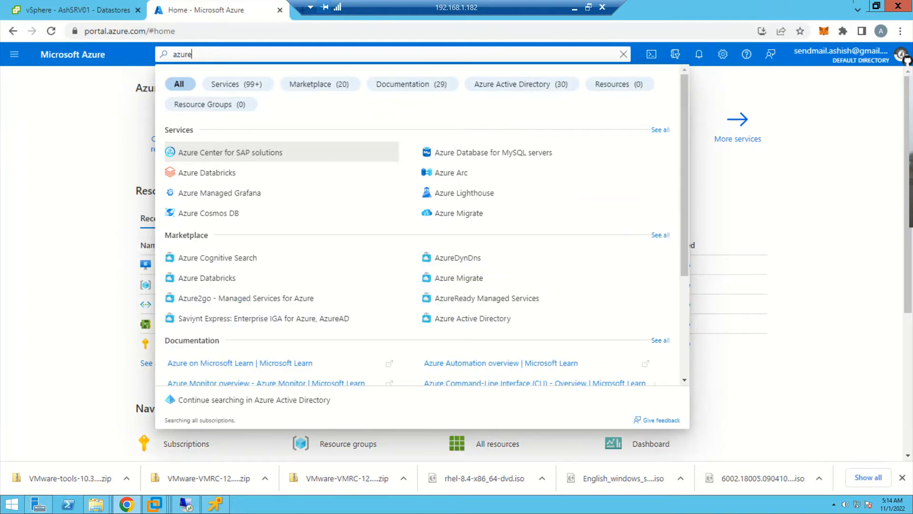
text(ad)
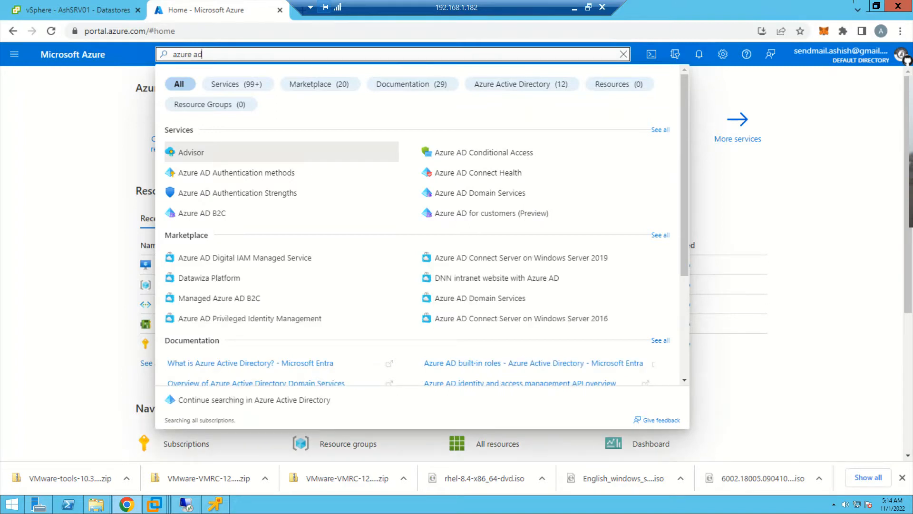
key(BackSpace)
key(BackSpace)
key(BackSpace)
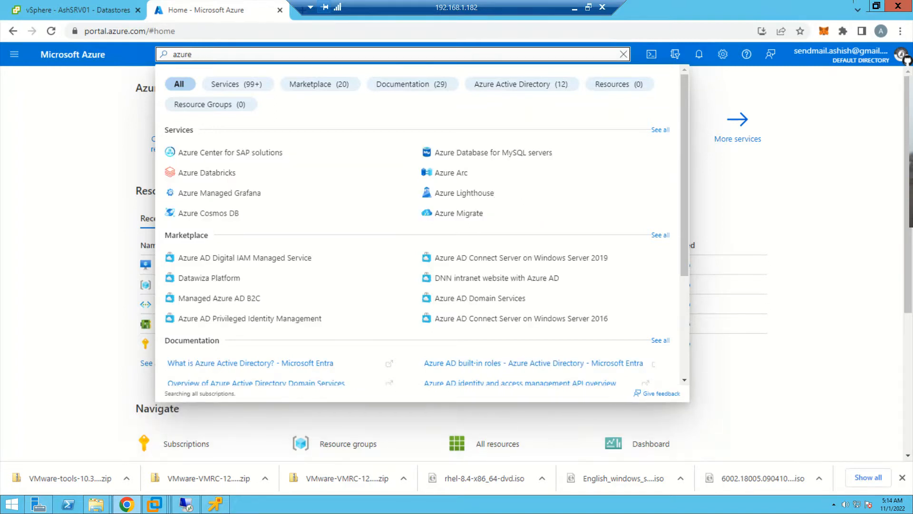
text(a)
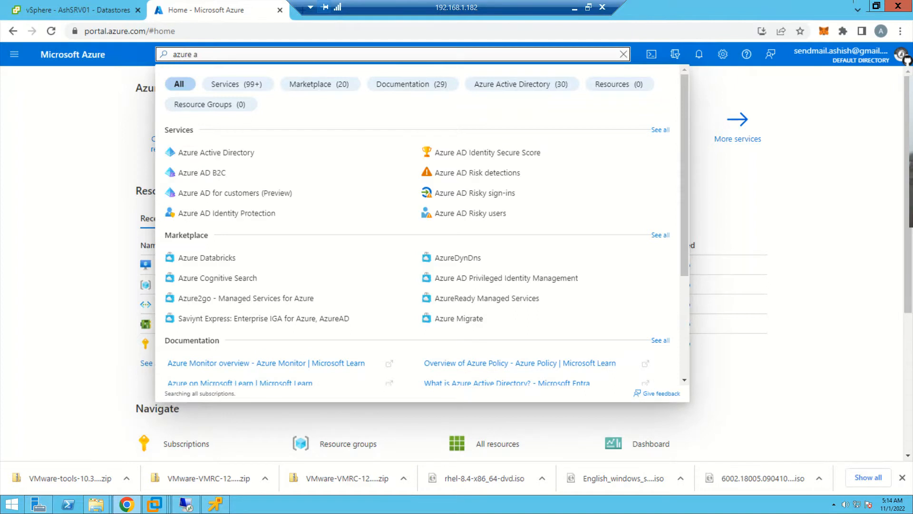
text(ctive)
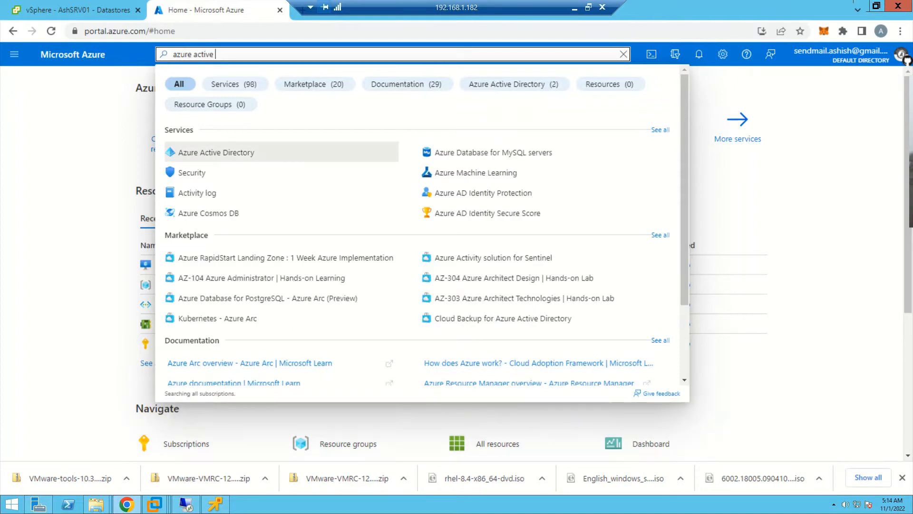
key(Return)
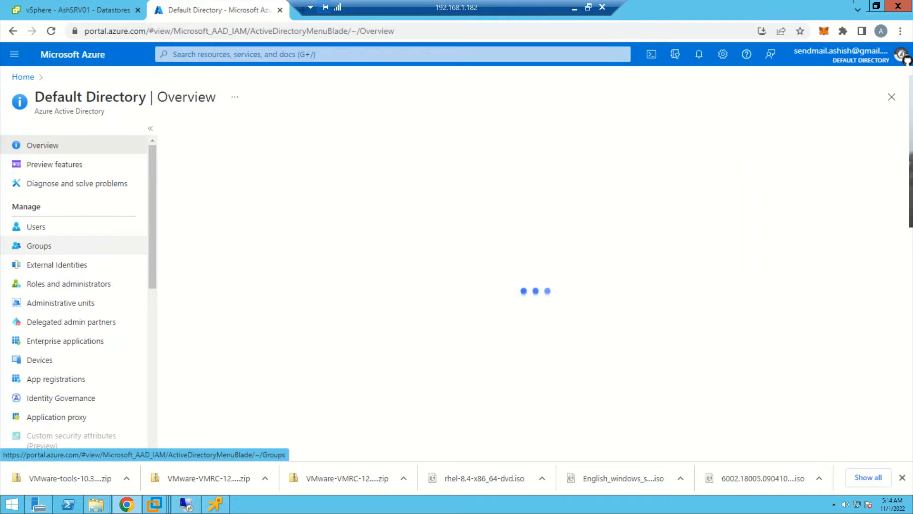
- Check the directory's custom domain names, and open the Azure AD Connect page
scroll(79, 295, down, 3)
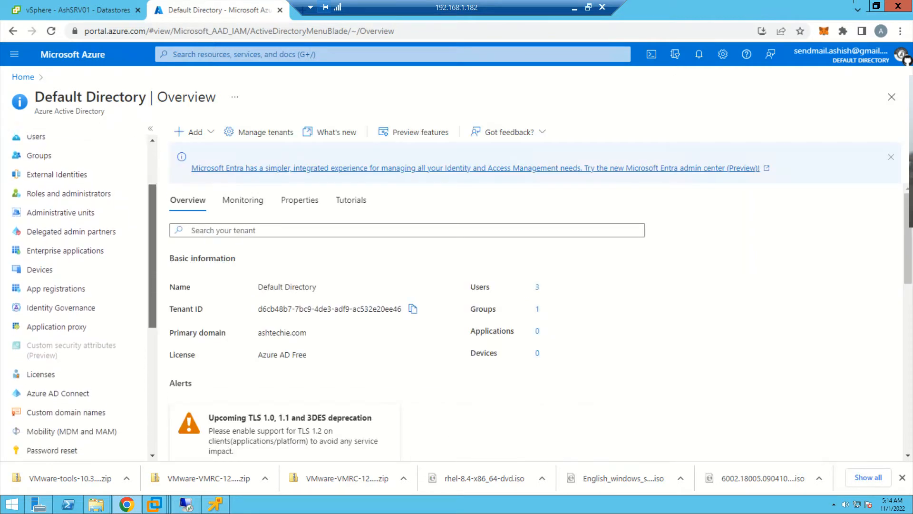
scroll(79, 295, down, 1)
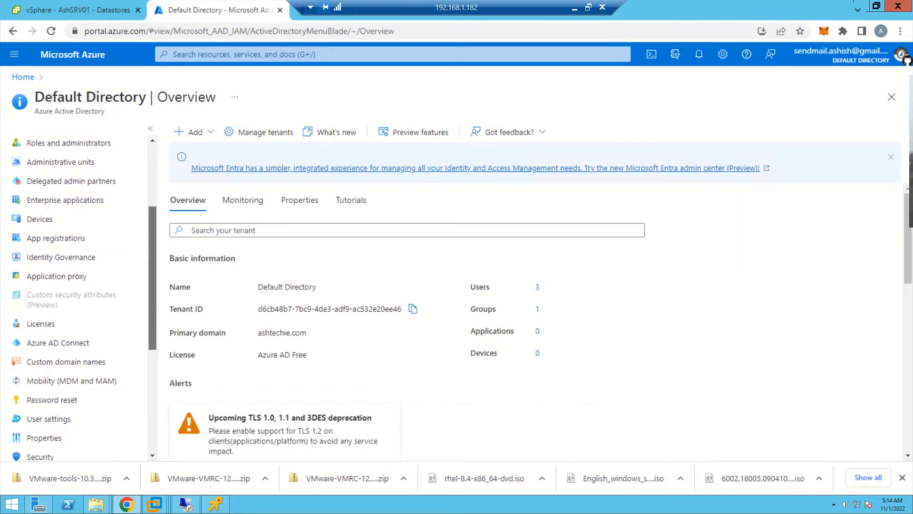
click(66, 362)
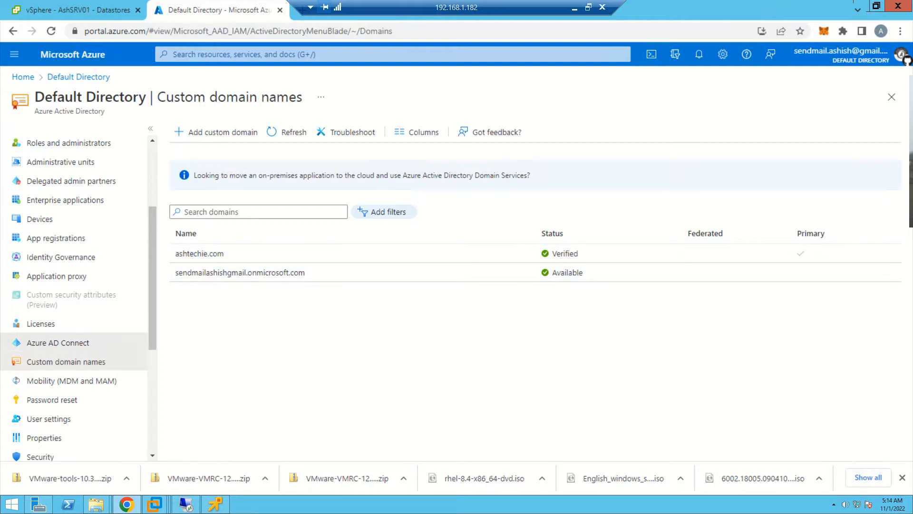
click(58, 343)
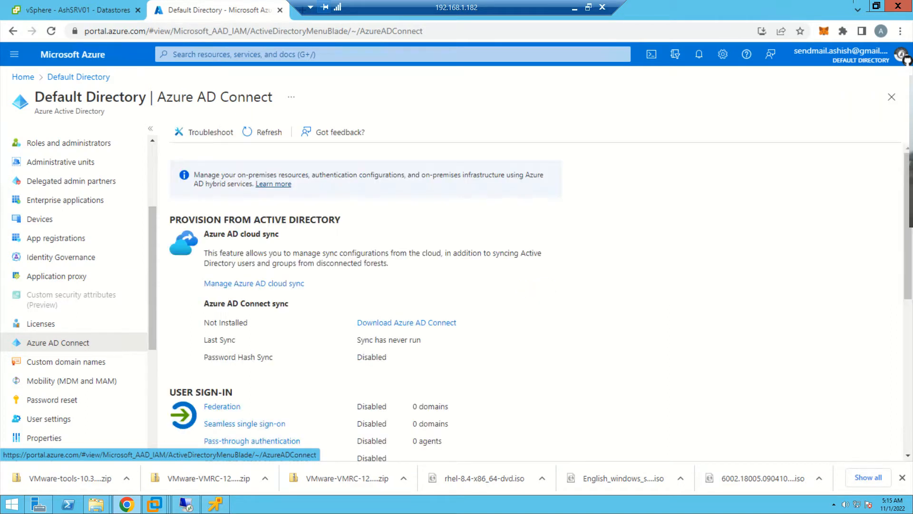
- Return from the Azure AD Connect page to the Azure home page, and review the list of subscriptions
drag(158, 97, 272, 97)
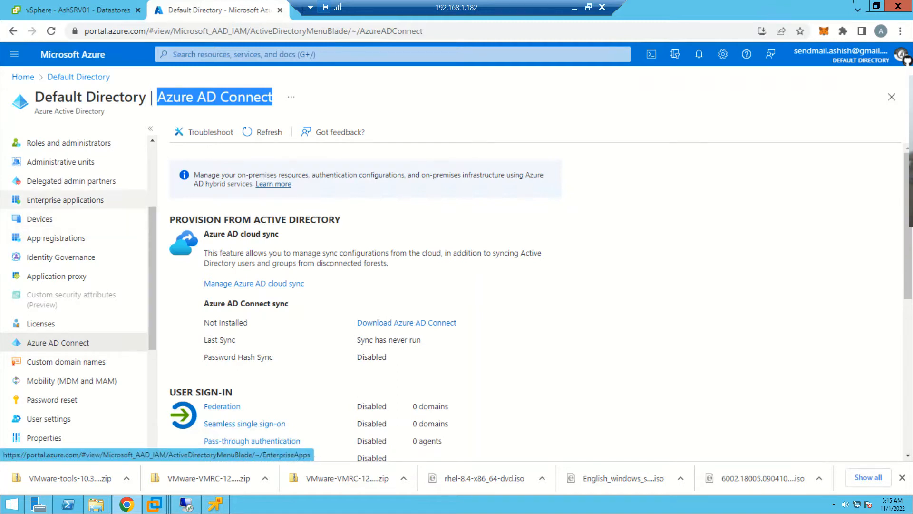
click(23, 76)
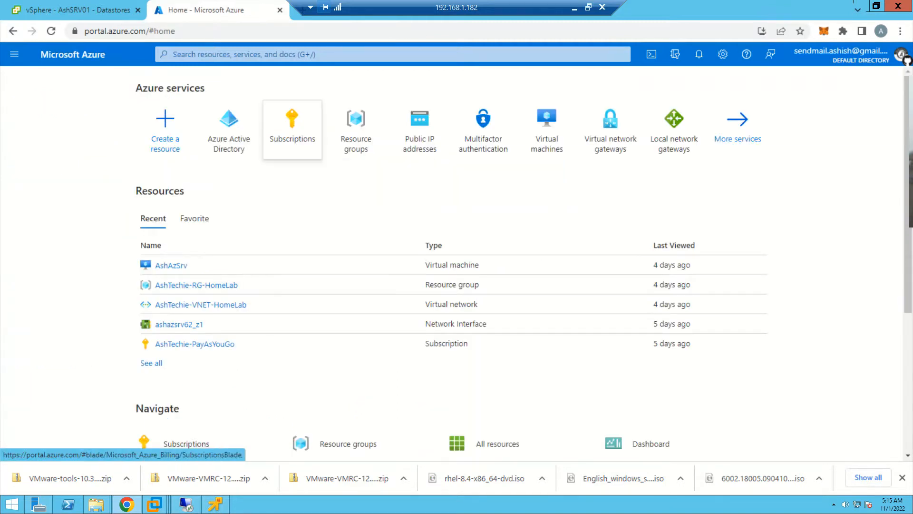
mouse_move(356, 128)
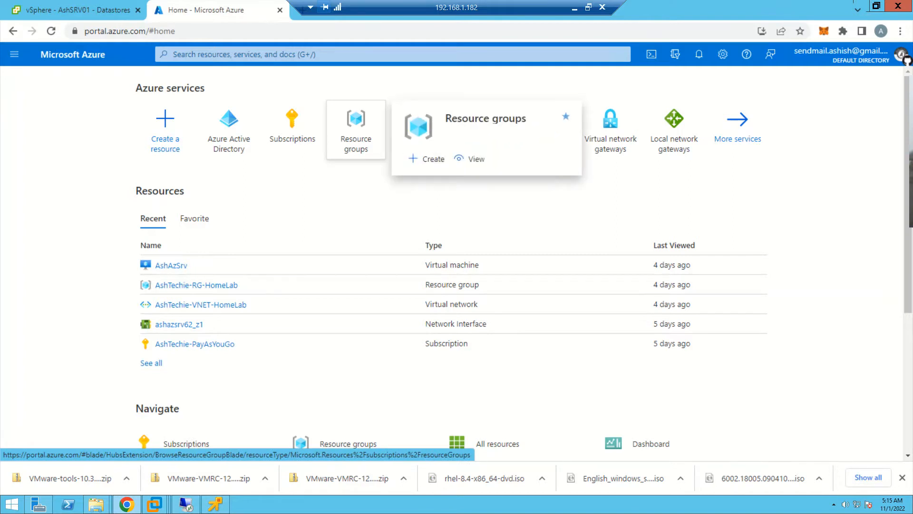
click(292, 126)
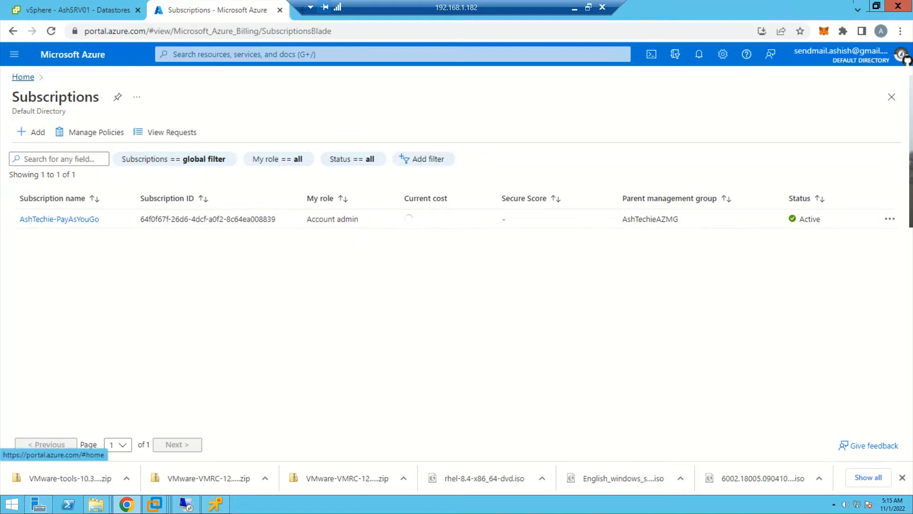
- Open the resource group AshTechie-RG-HomeLab and look through the resources it contains
click(23, 77)
click(356, 126)
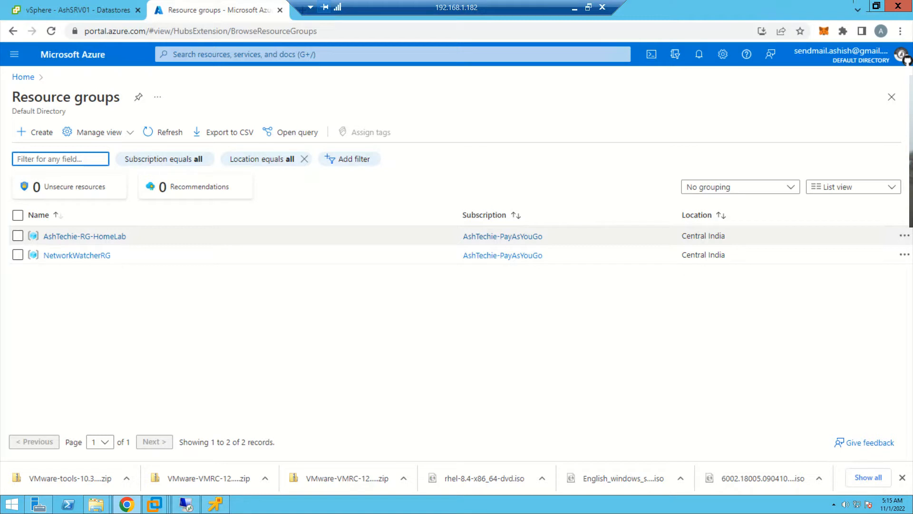
click(84, 236)
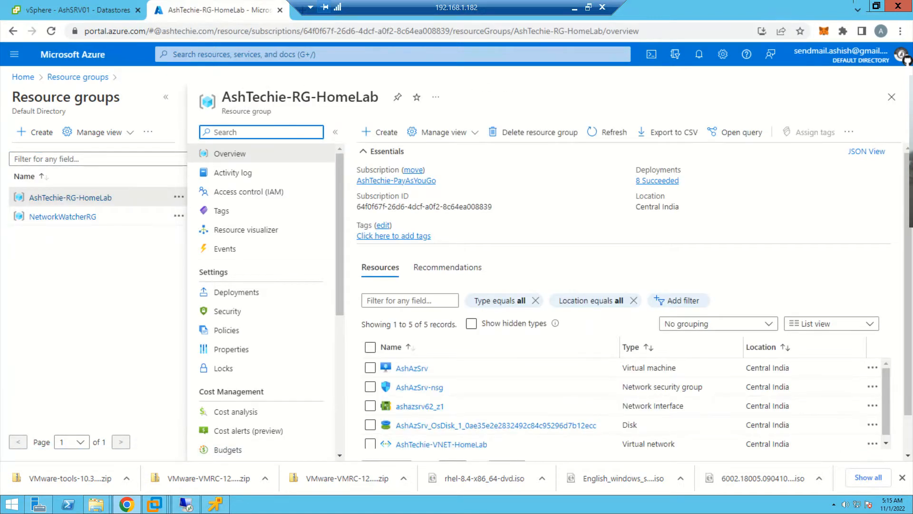
drag(908, 266, 908, 302)
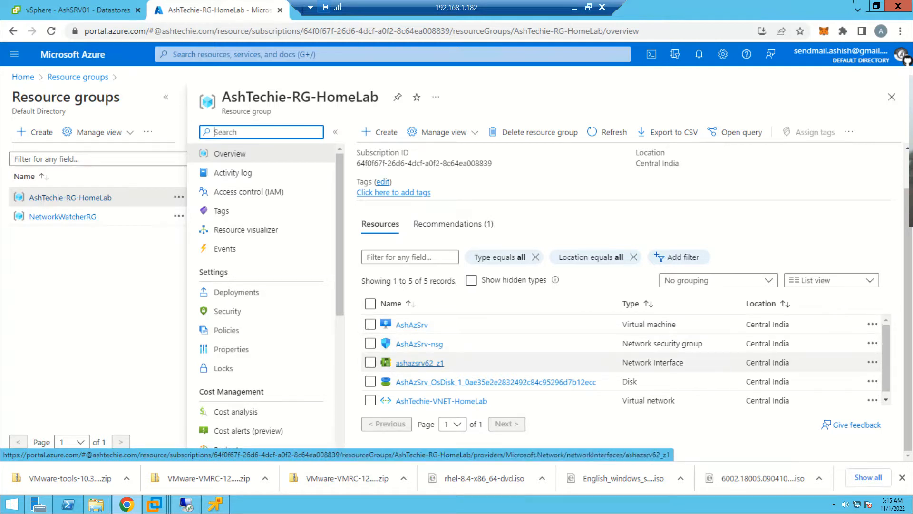
scroll(466, 346, down, 1)
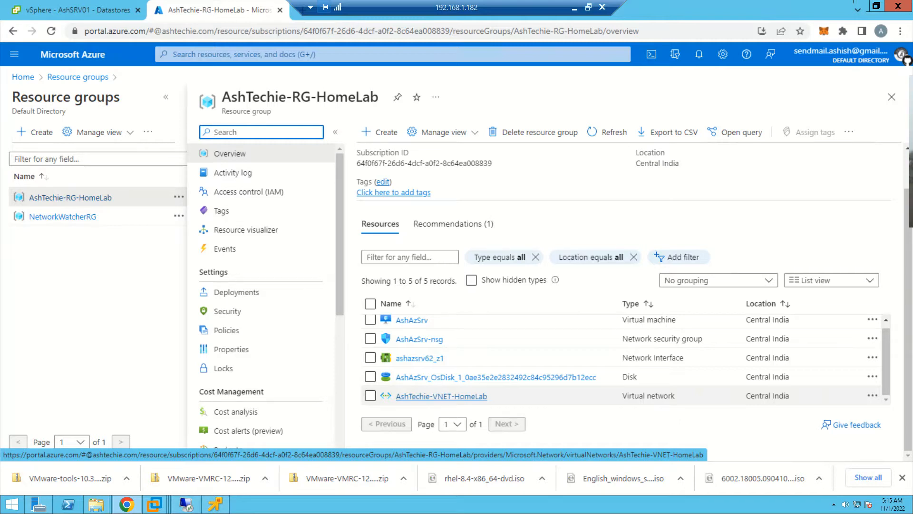
- Open the virtual network AshTechie-VNET-HomeLab and review its address space, subnets and connected devices
click(442, 395)
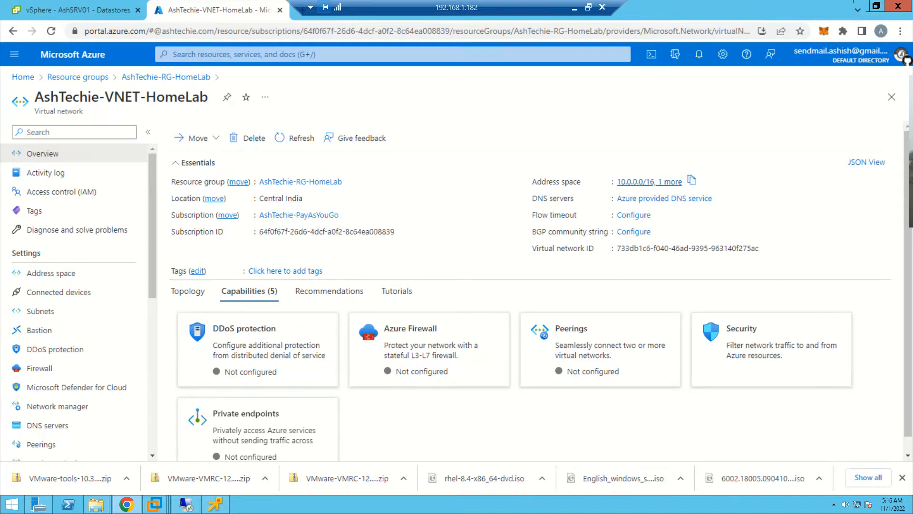
click(649, 181)
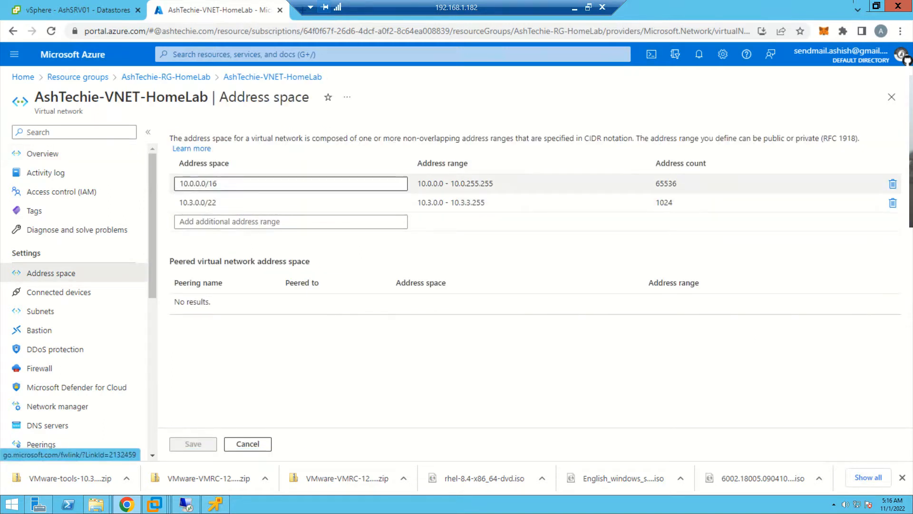
drag(179, 183, 219, 184)
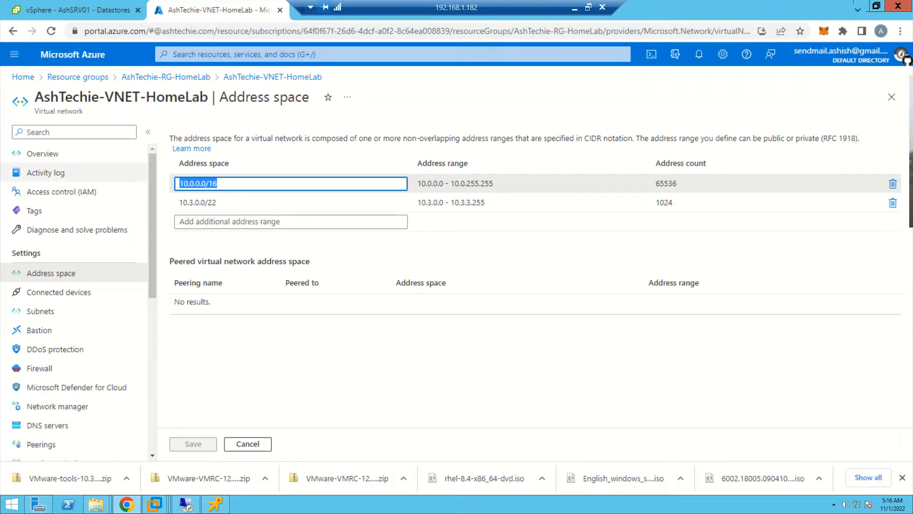
click(41, 311)
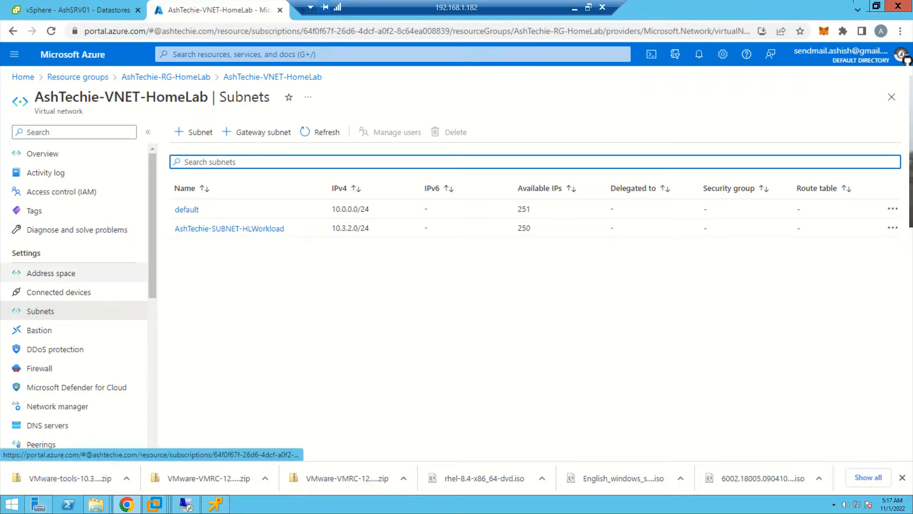
click(58, 292)
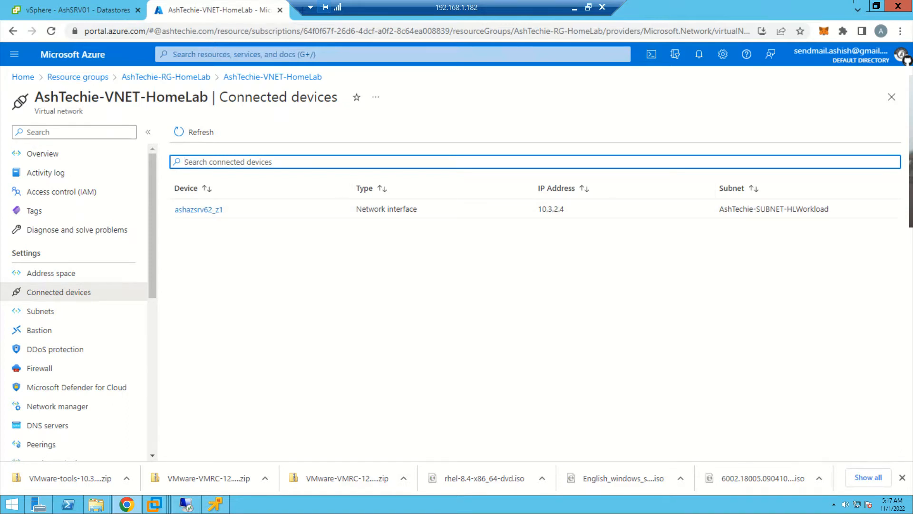
- From the Azure home page, search for "local" and open Local network gateways
click(23, 76)
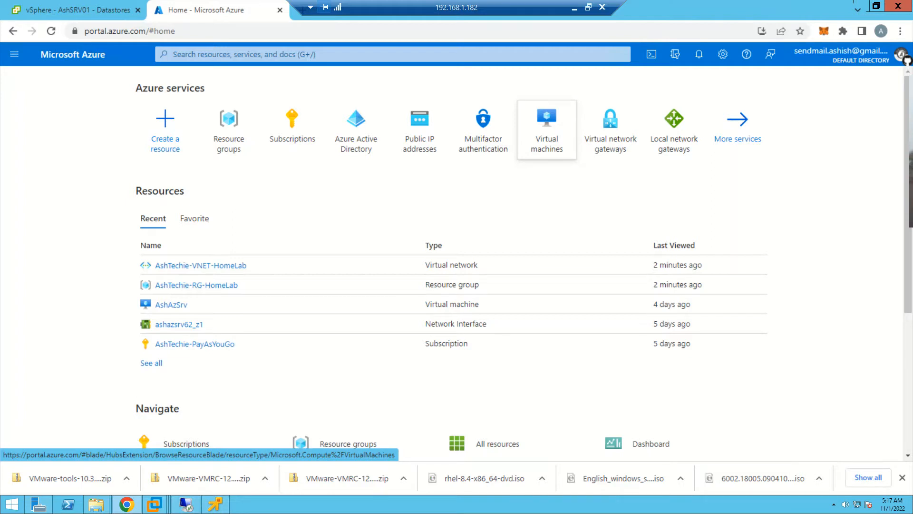
mouse_move(546, 129)
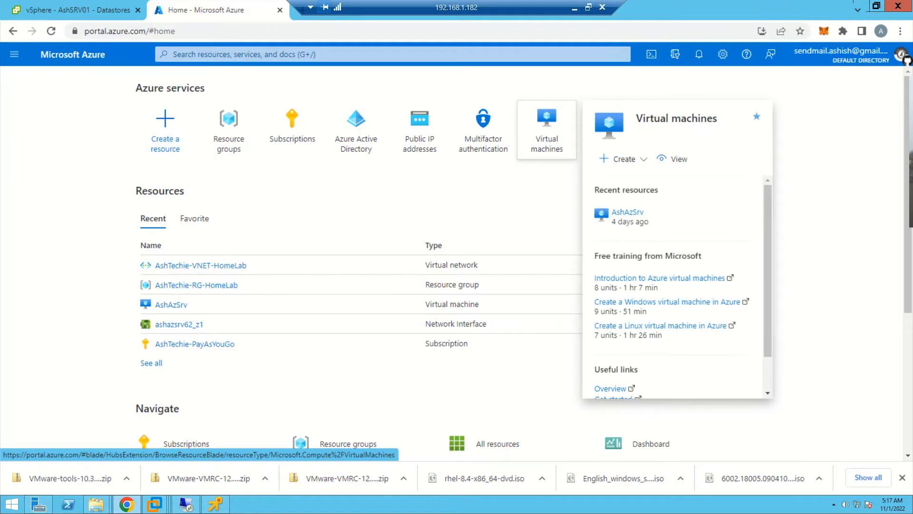
click(405, 54)
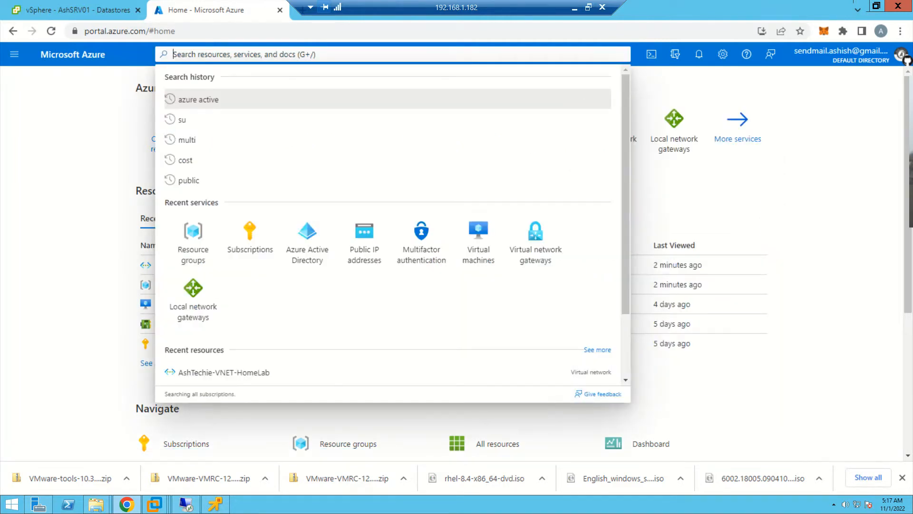
text(local)
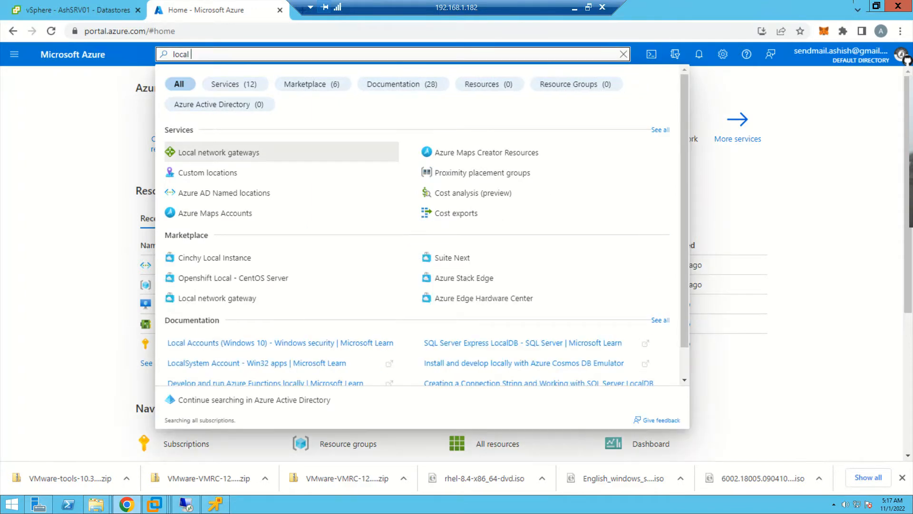
key(Return)
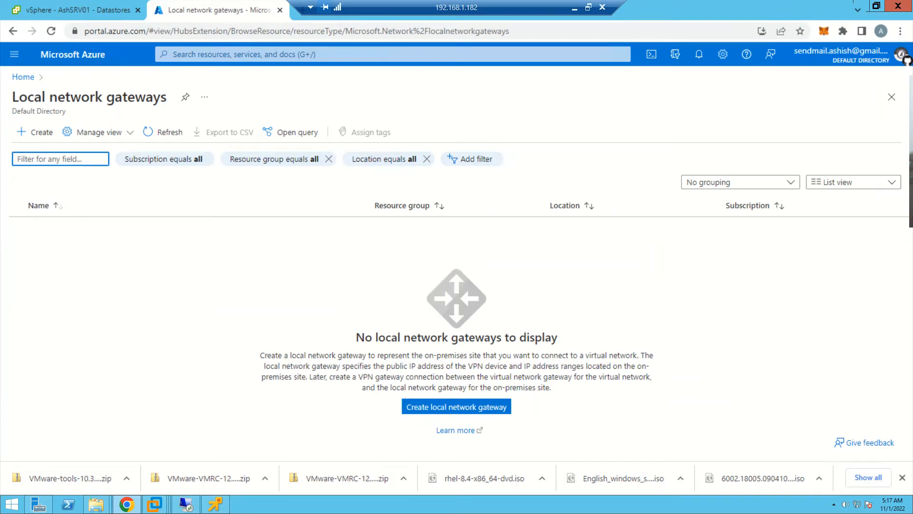
drag(13, 97, 167, 100)
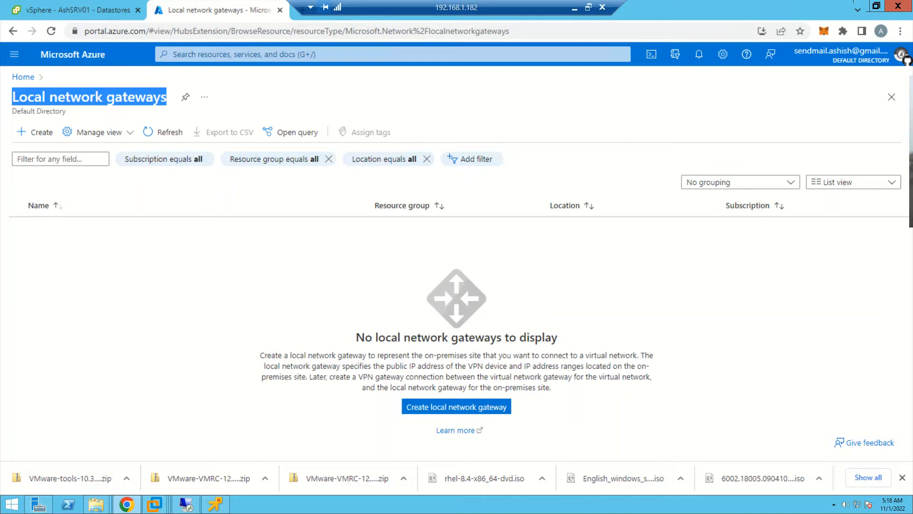
- Start creating a local network gateway with subscription AshTechie-PayAsYouGo and resource group AshTechie-RG-HomeLab
click(35, 132)
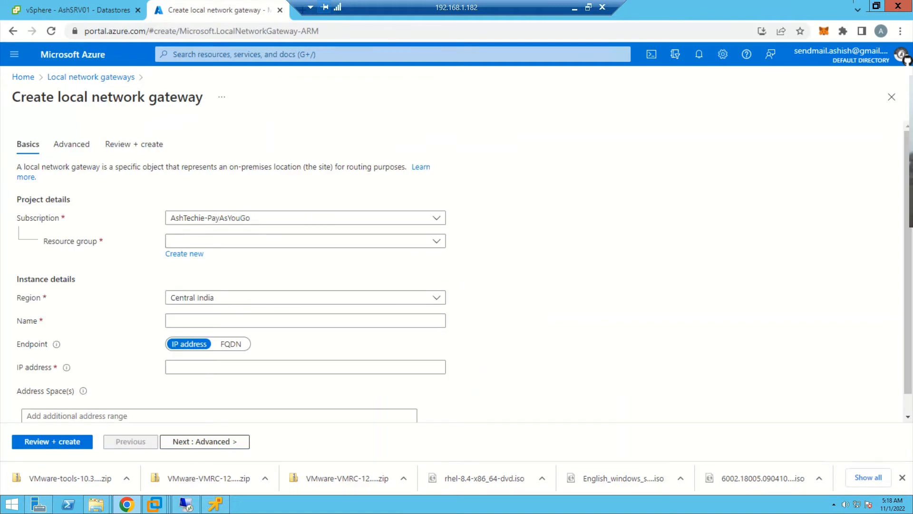
click(306, 218)
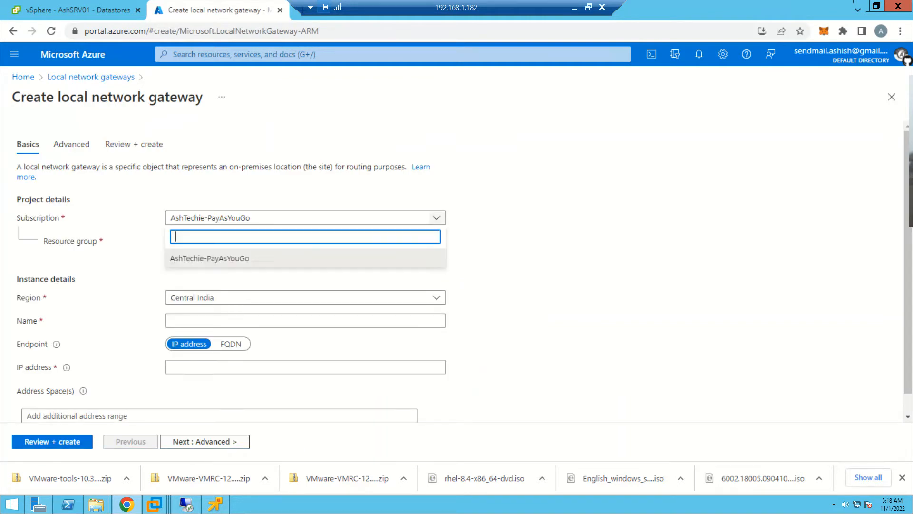
click(306, 258)
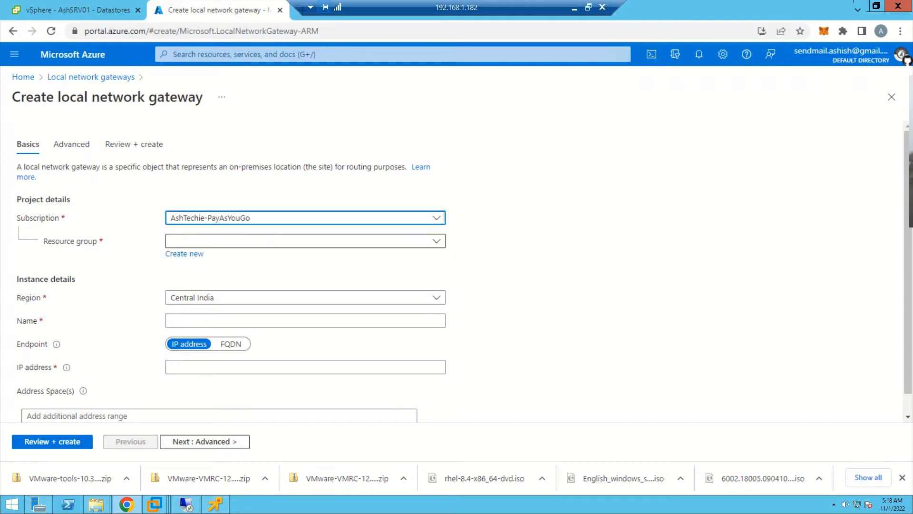
click(306, 241)
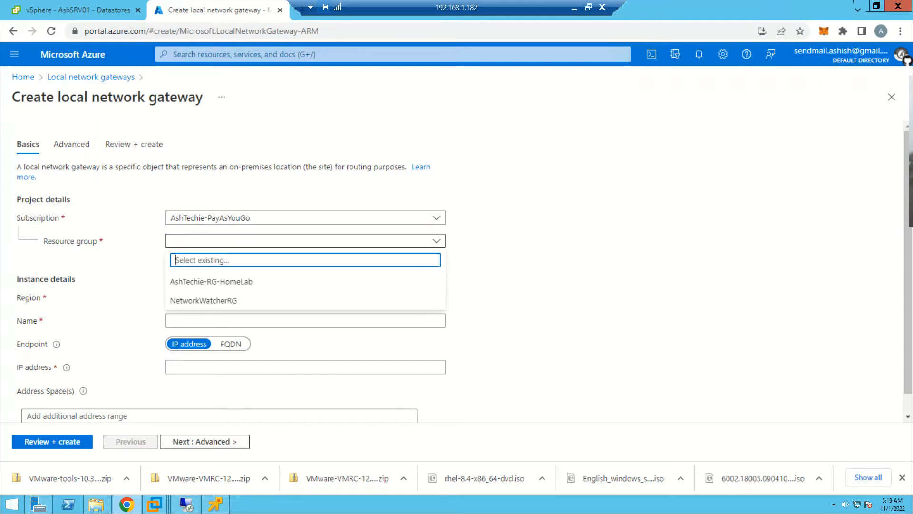
click(247, 281)
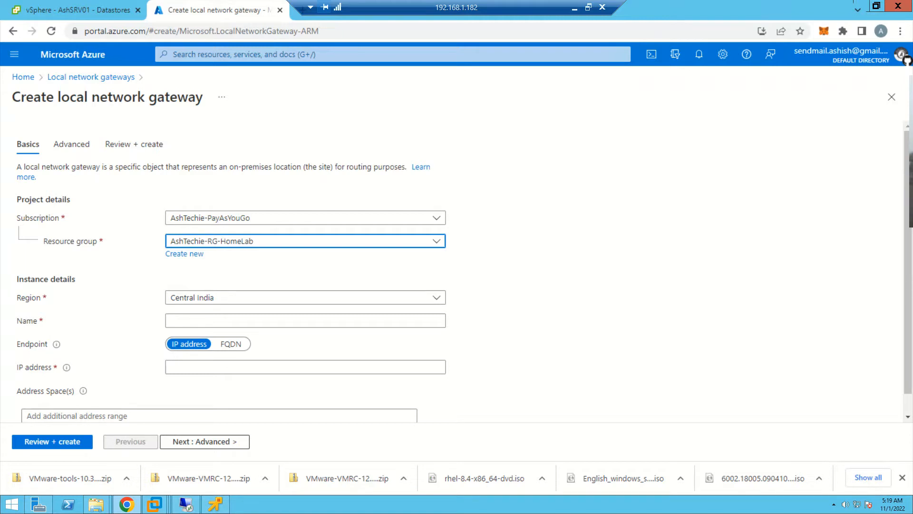
- Open Notepad in a maximized window, and back in Chrome name the local network gateway AshTechie-LNG-HomeLab-To-Azure
click(305, 320)
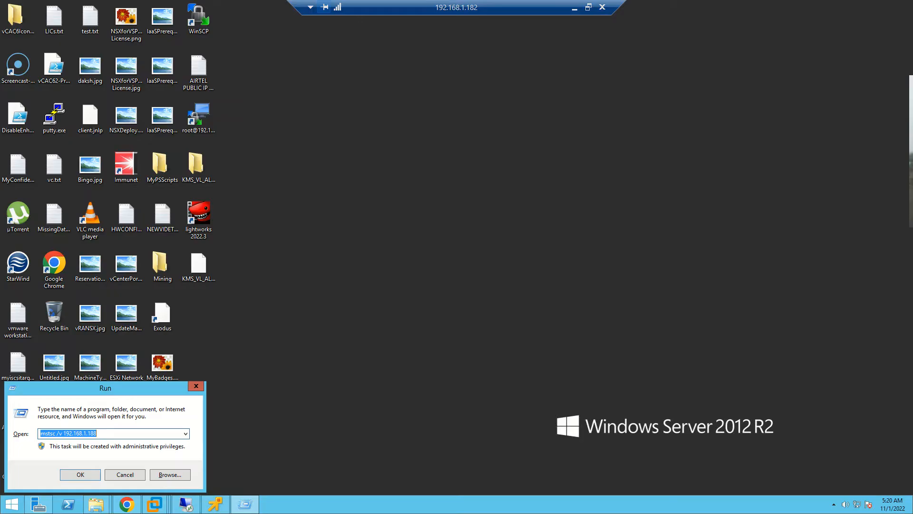
text(notepad)
key(Return)
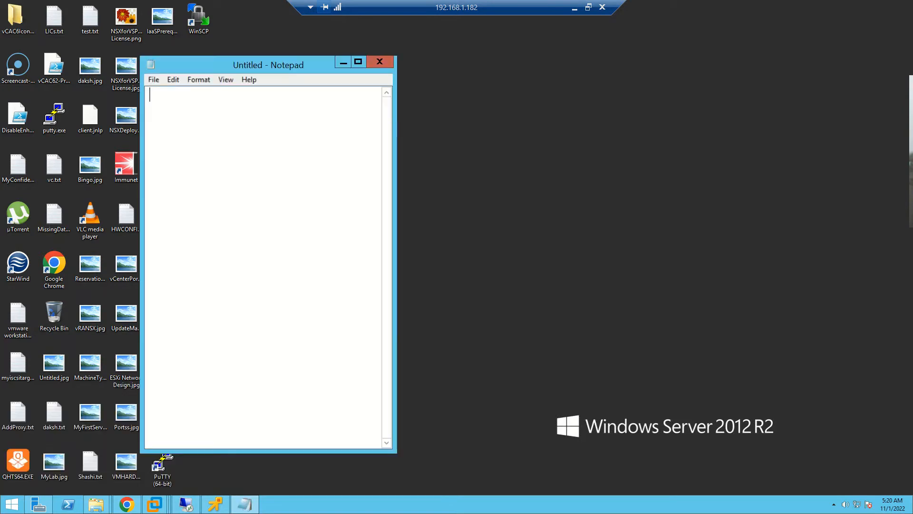
click(358, 61)
right_click(371, 132)
click(400, 182)
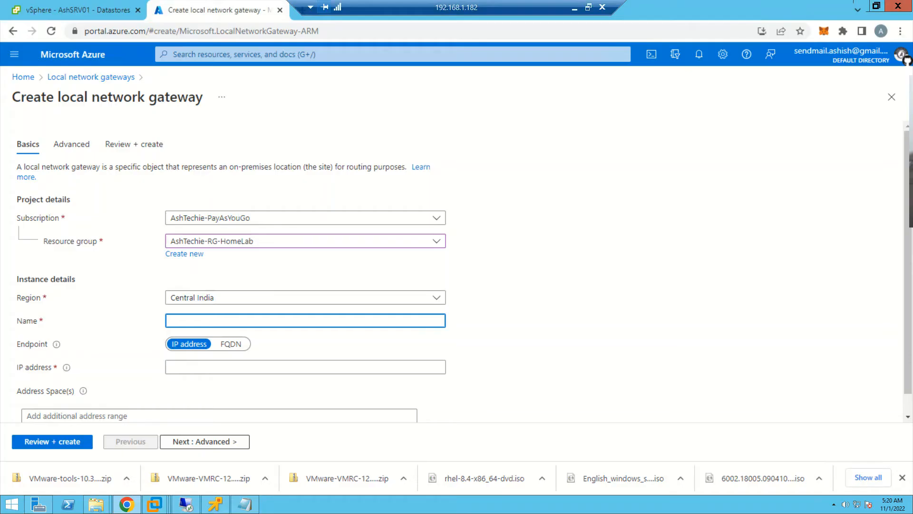
text(AshTechie-LNG-HomeLab-To-Azure)
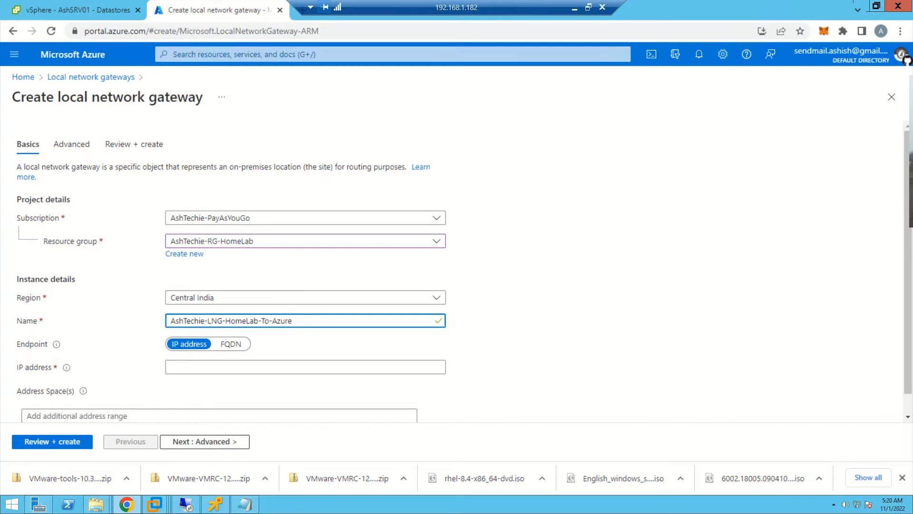
- Leave the gateway's IP address empty and add 192.168.1.0/24 as its address space
scroll(456, 271, down, 1)
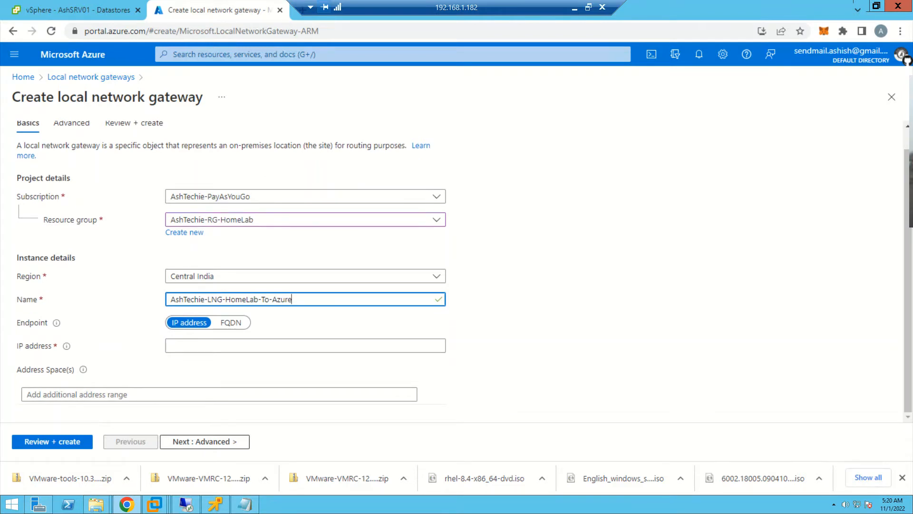
click(305, 346)
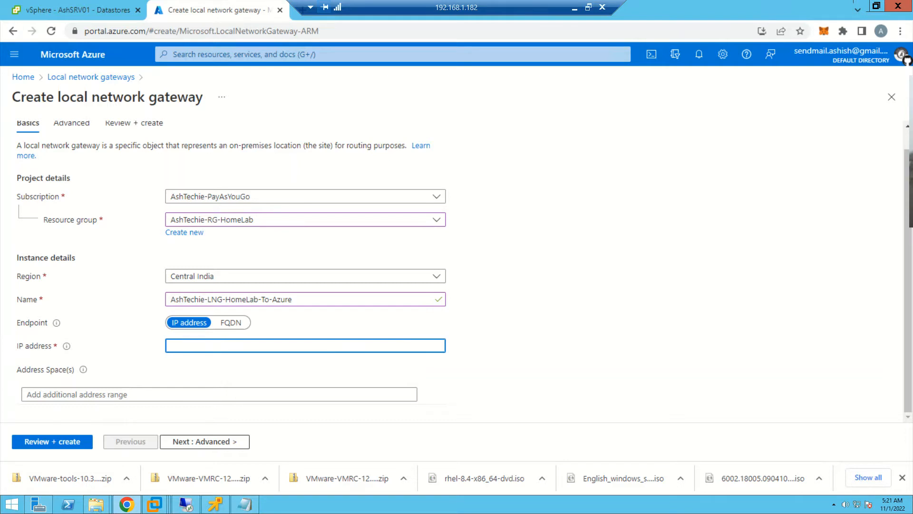
click(218, 395)
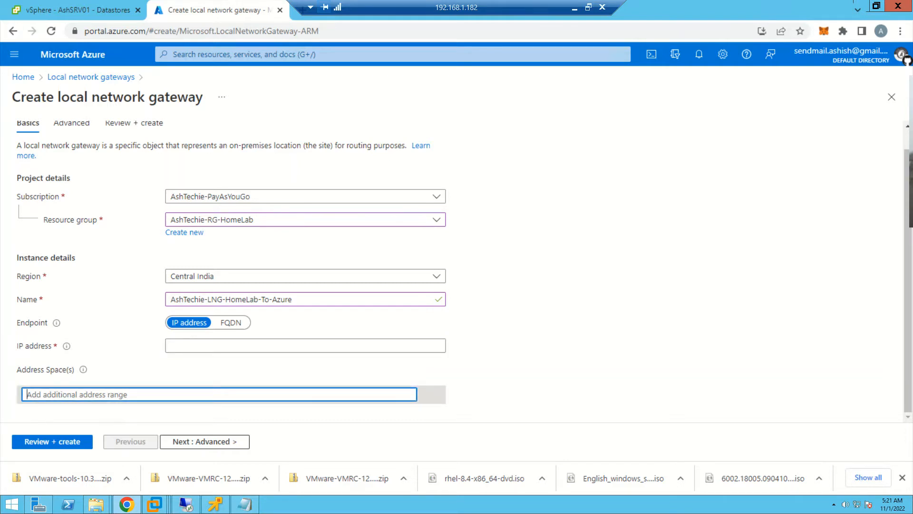
text(192)
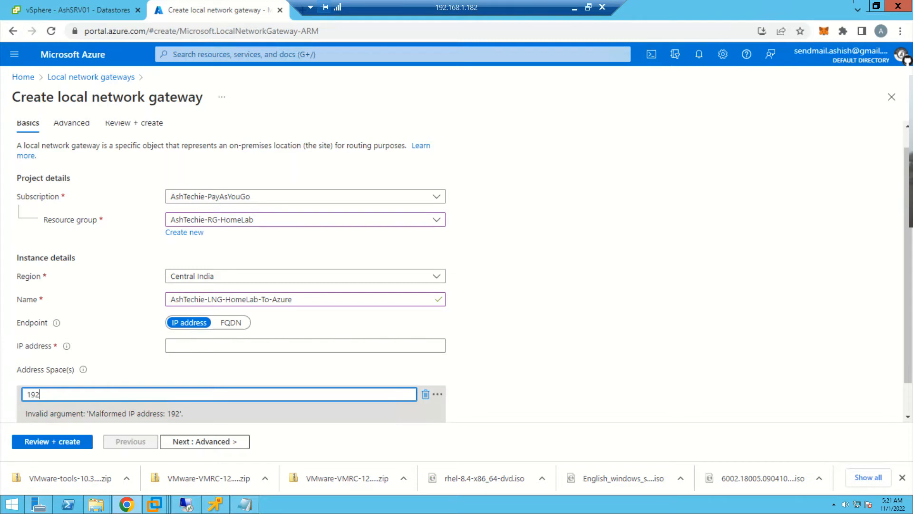
text(.168.1.0)
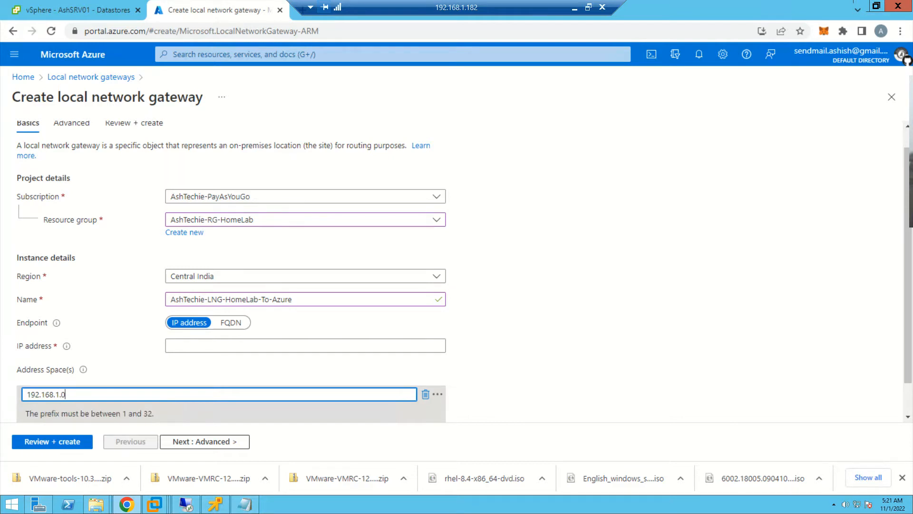
text(/24)
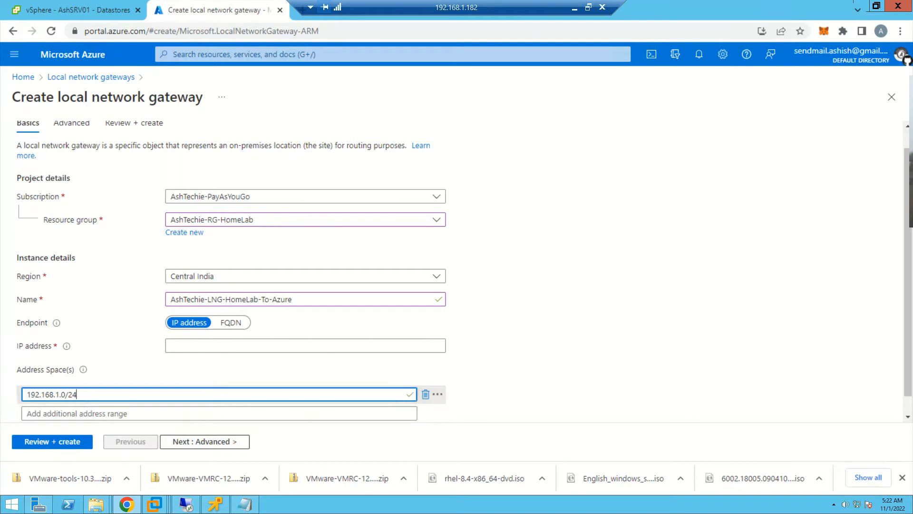
key(Tab)
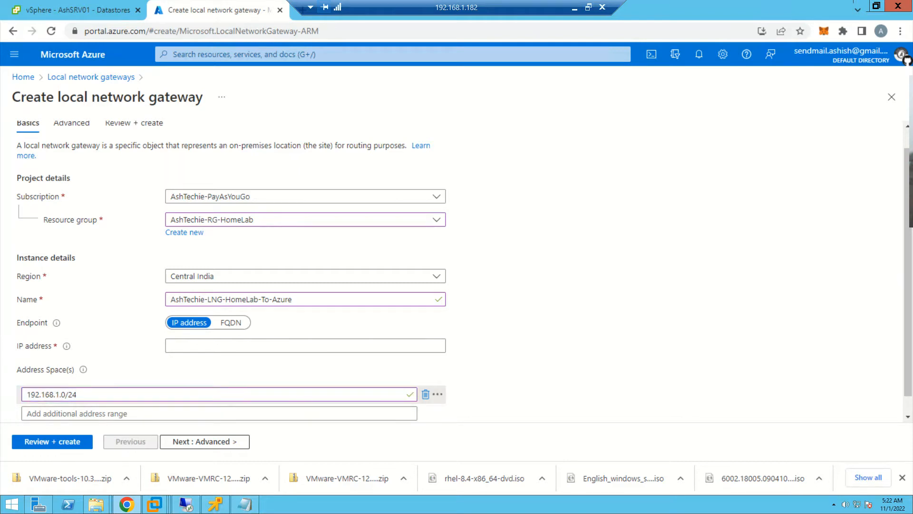
- Fill in the on-premises public IP address for the local network gateway and deploy it
scroll(456, 271, down, 1)
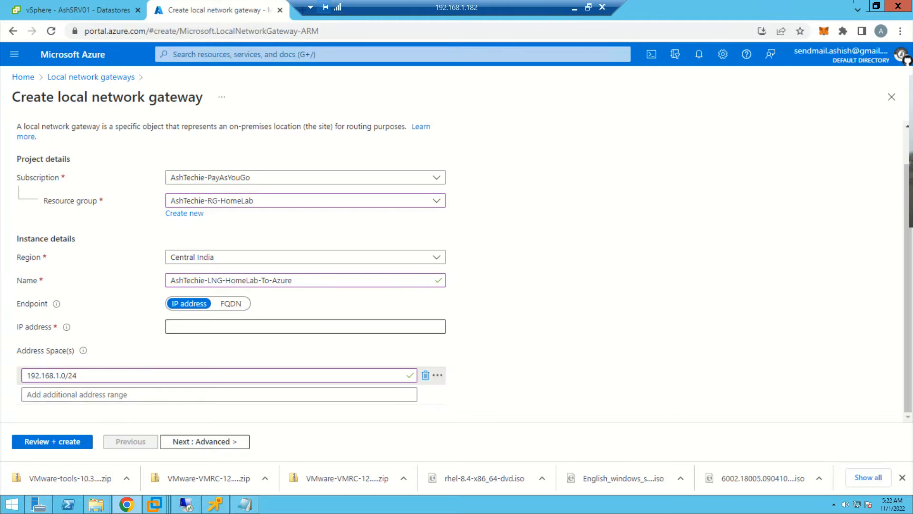
click(305, 326)
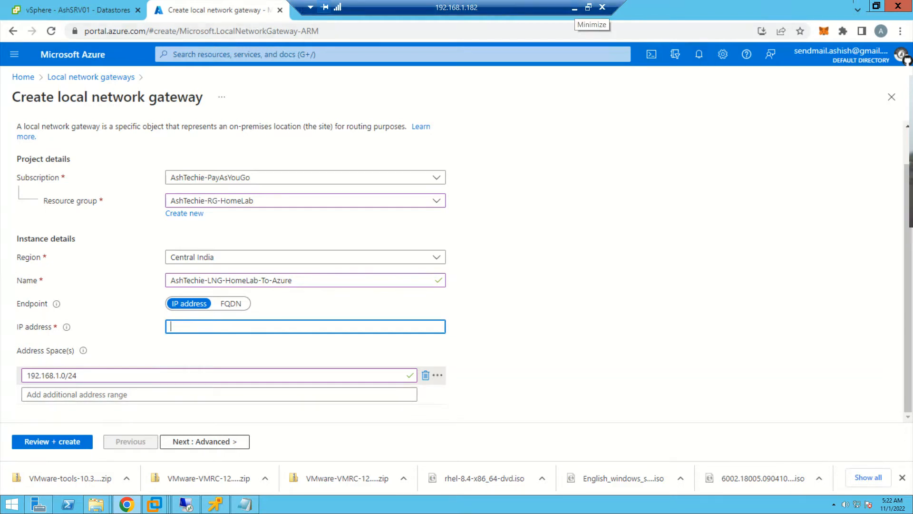
click(575, 8)
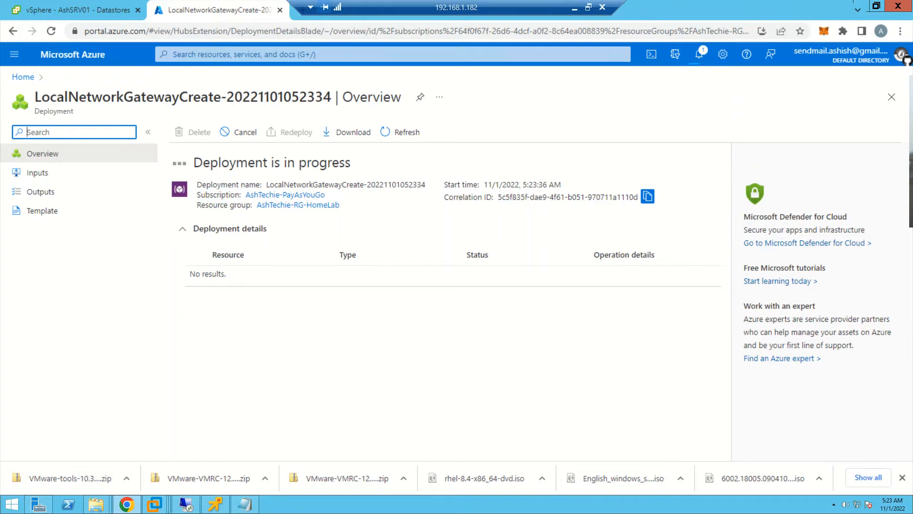
- Check the deployment notification, then open Local network gateways from the Azure home page to verify the new gateway
click(699, 53)
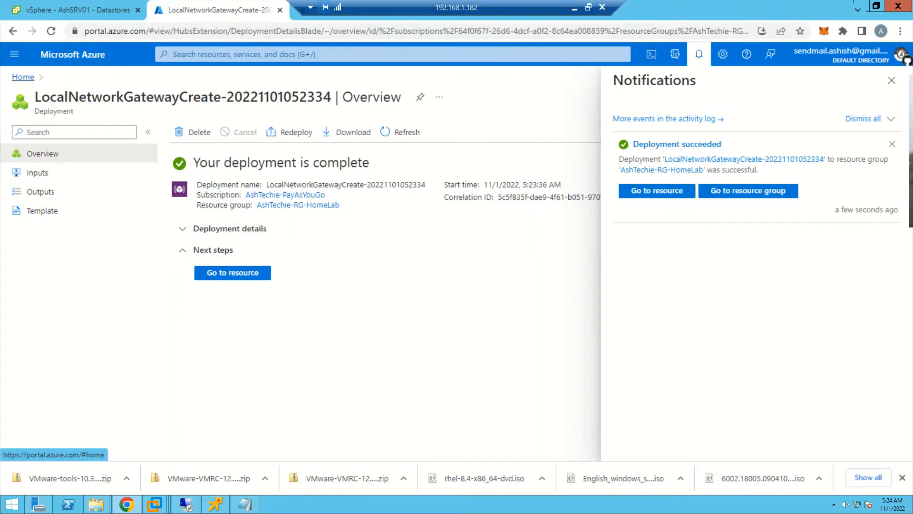
click(23, 76)
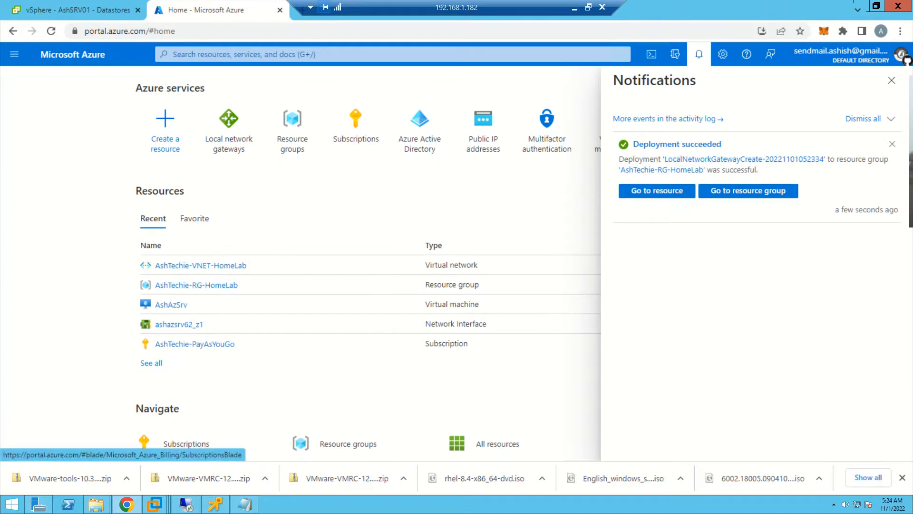
click(229, 128)
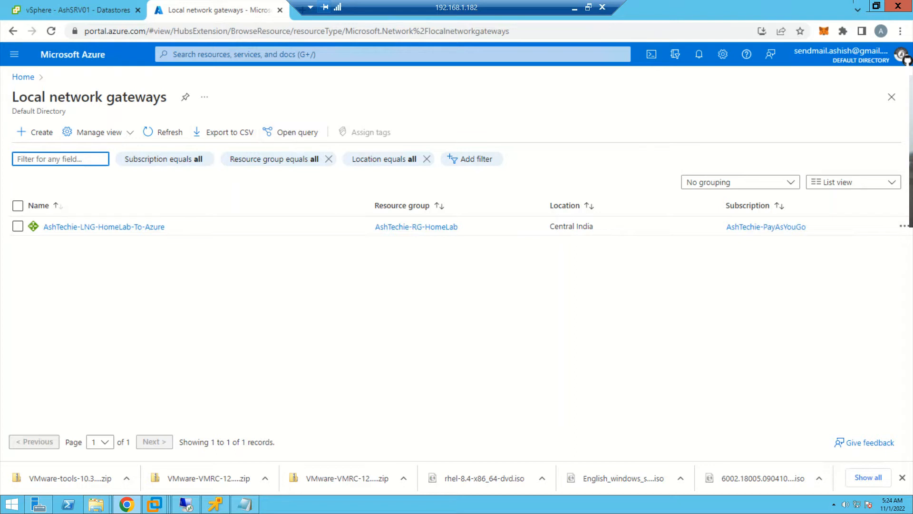
- Open Virtual network gateways from the recent services and start creating a new virtual network gateway
click(245, 54)
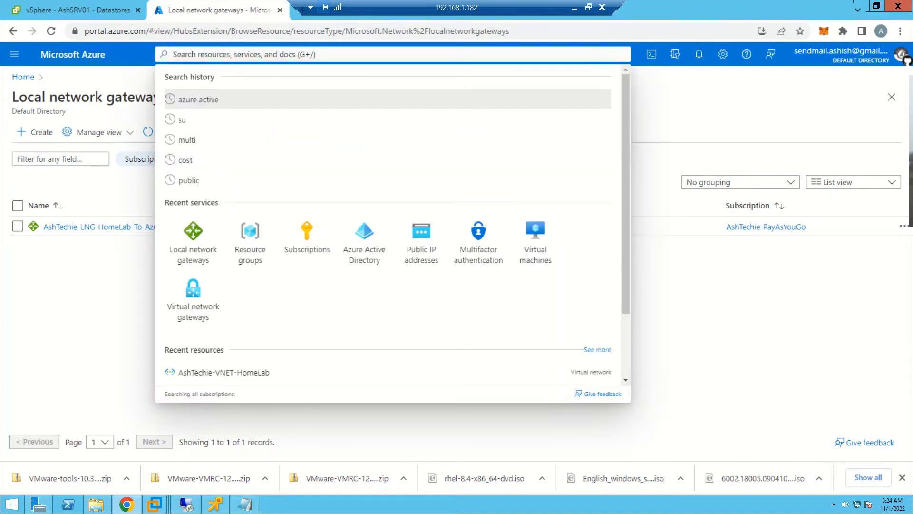
click(193, 295)
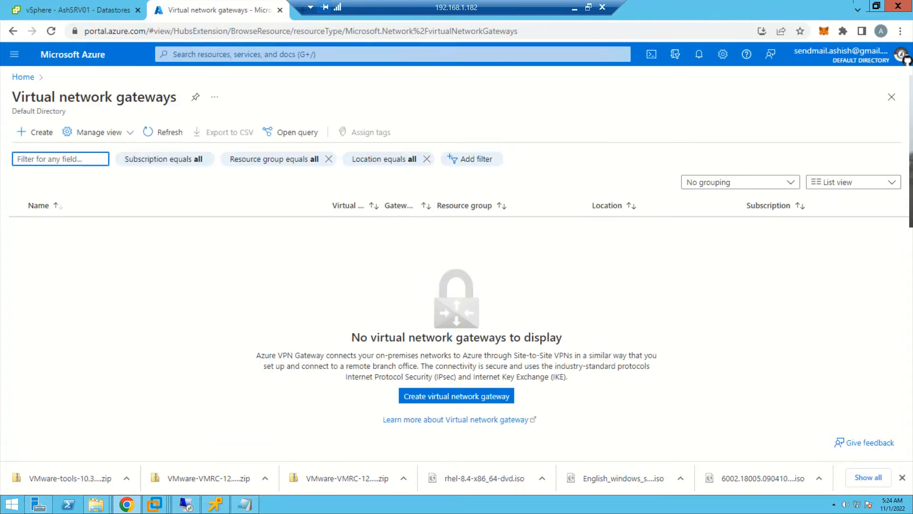
drag(13, 97, 177, 97)
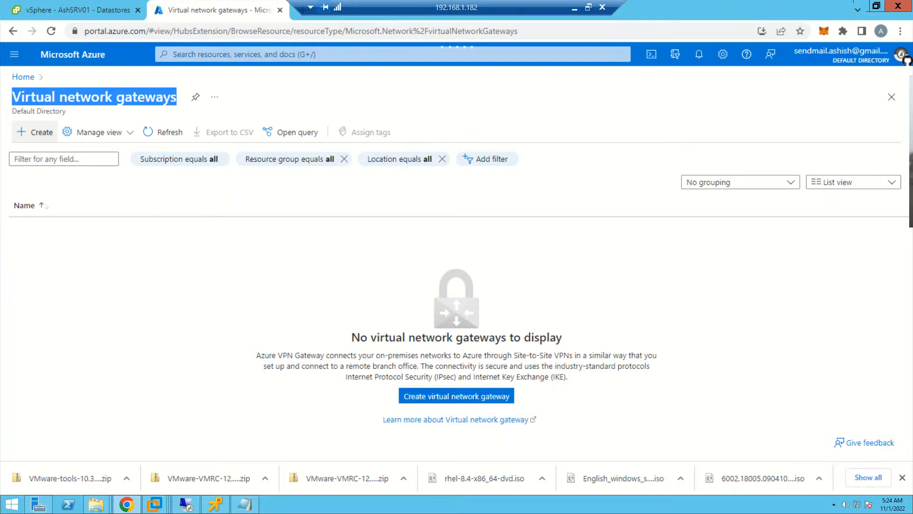
click(34, 132)
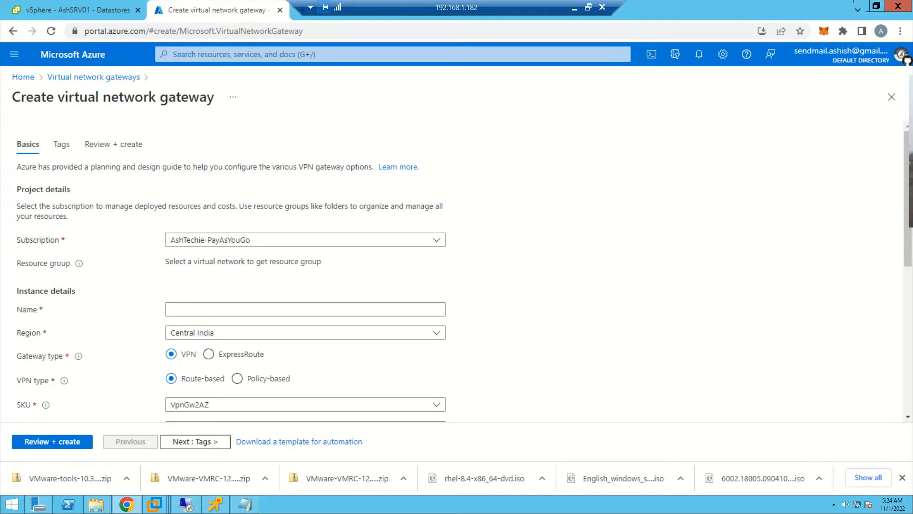
- Name the virtual network gateway AshTechie-VNG-Azure-To-HomeLab
click(244, 504)
click(306, 309)
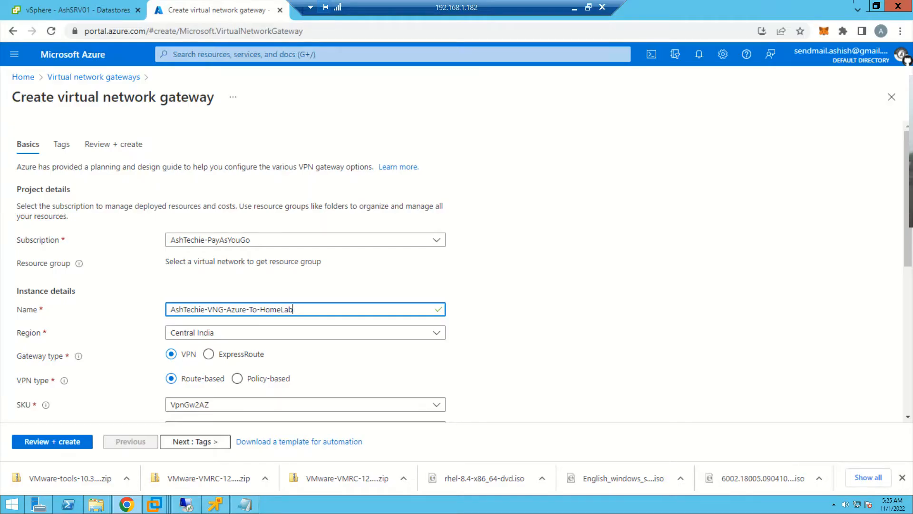
scroll(905, 57, down, 1)
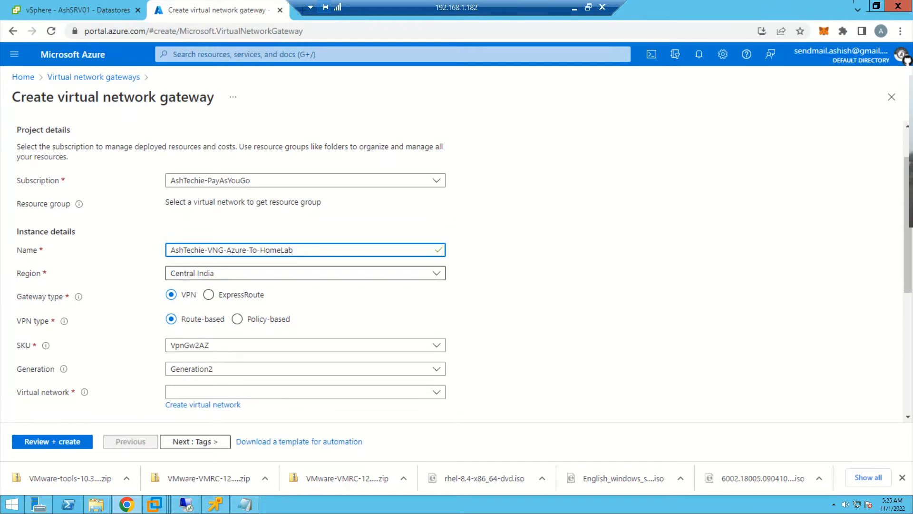
scroll(332, 286, up, 1)
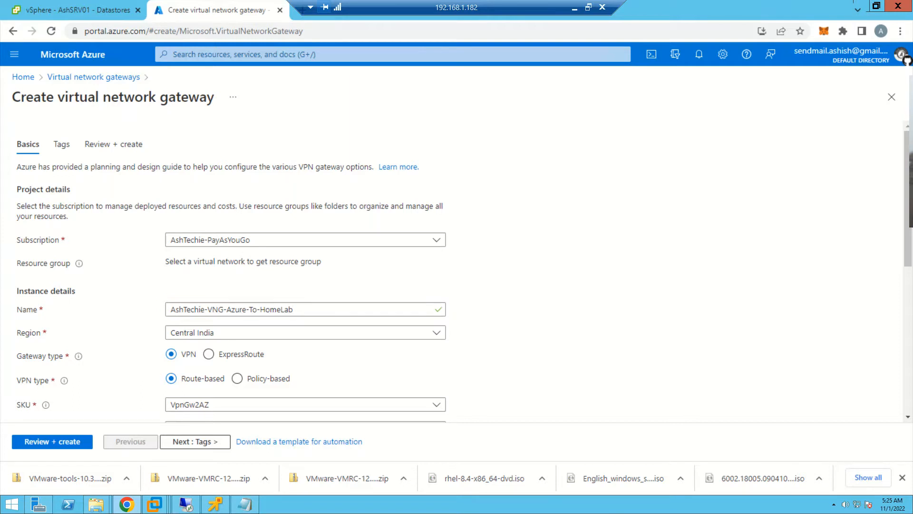
scroll(305, 250, down, 1)
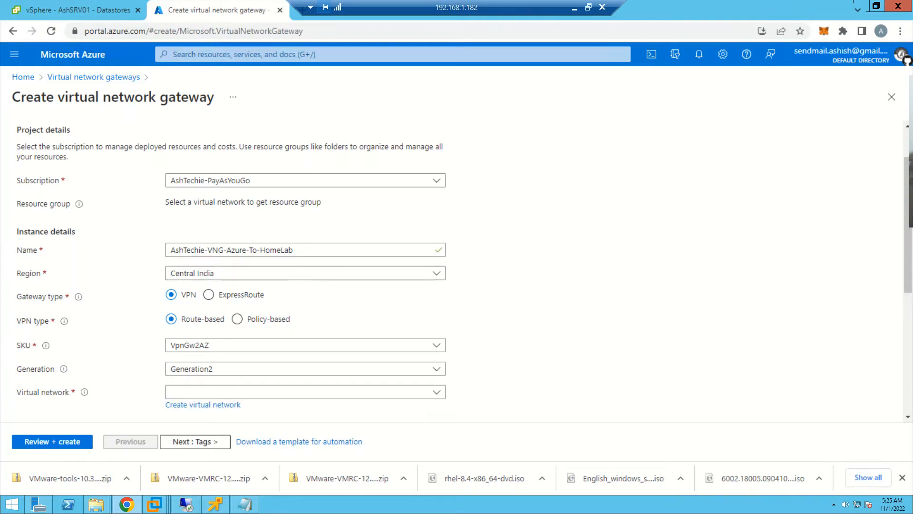
scroll(237, 259, down, 1)
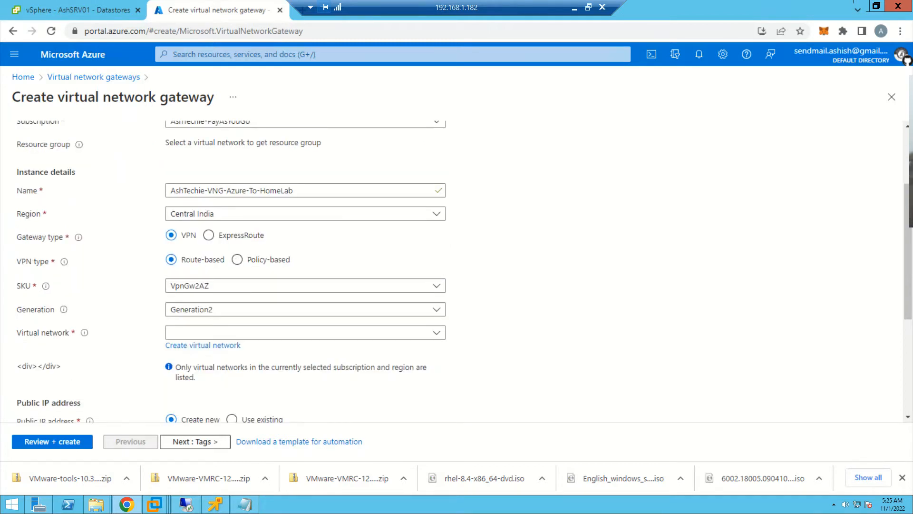
- Select AshTechie-PayAsYouGo as the subscription for the virtual network gateway
scroll(237, 259, up, 1)
click(285, 180)
click(285, 220)
scroll(285, 220, down, 1)
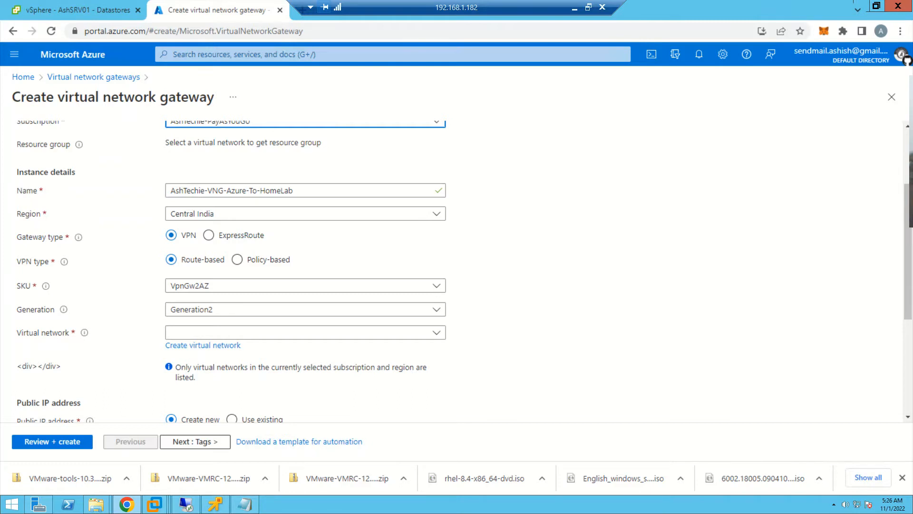
- Set the gateway's SKU to VpnGw1 with Generation1 and select AshTechie-VNET-HomeLab as its virtual network
scroll(457, 269, down, 1)
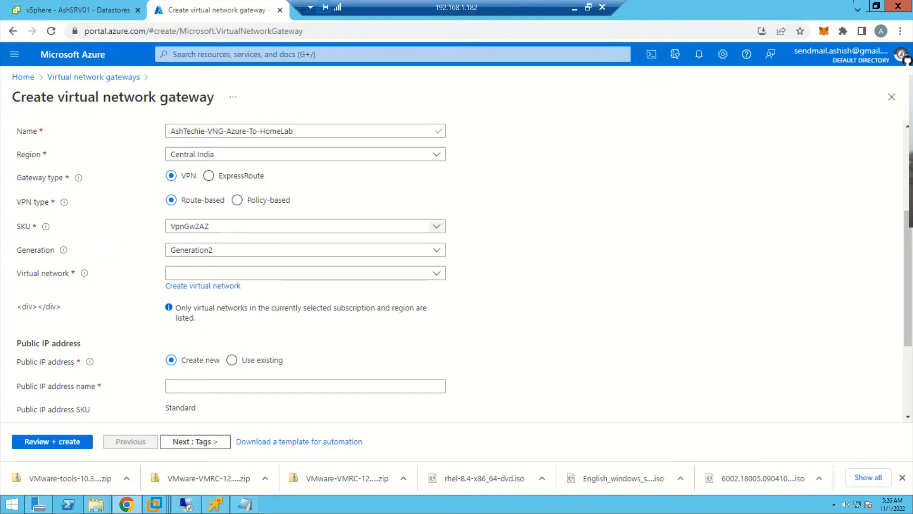
click(436, 226)
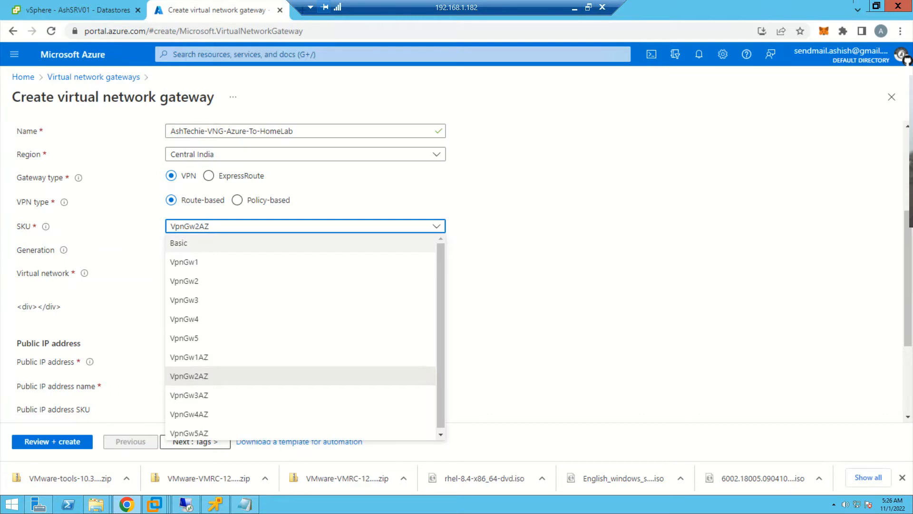
click(184, 262)
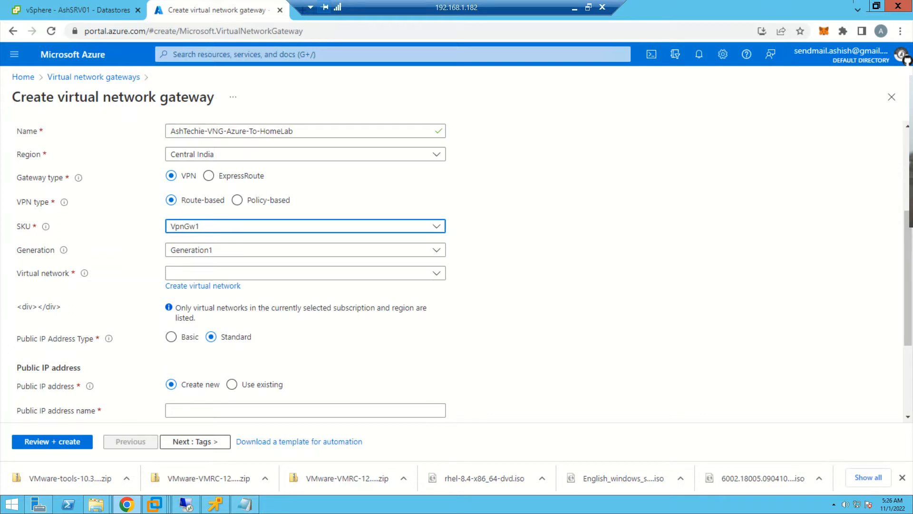
click(436, 250)
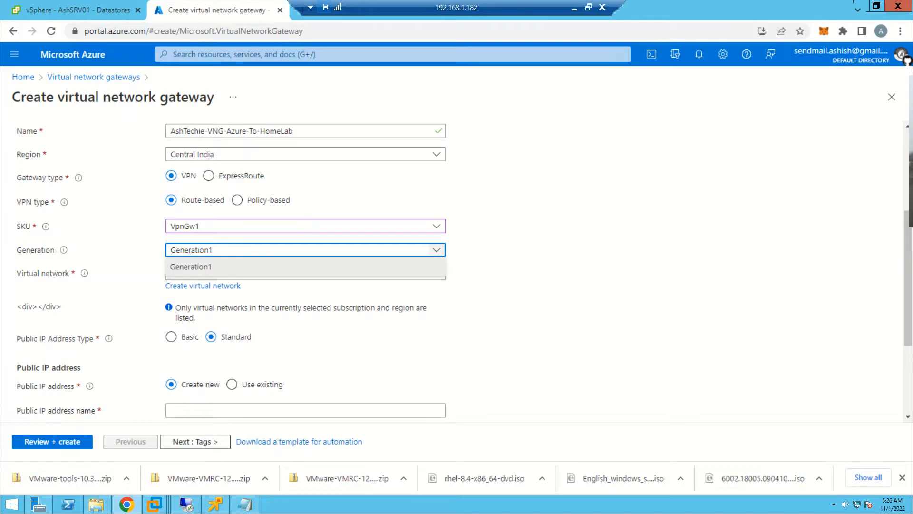
click(306, 267)
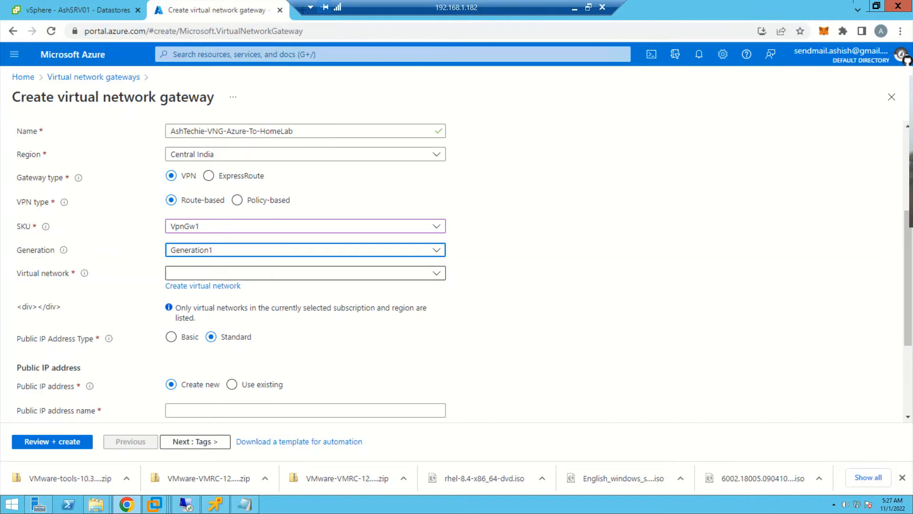
click(306, 272)
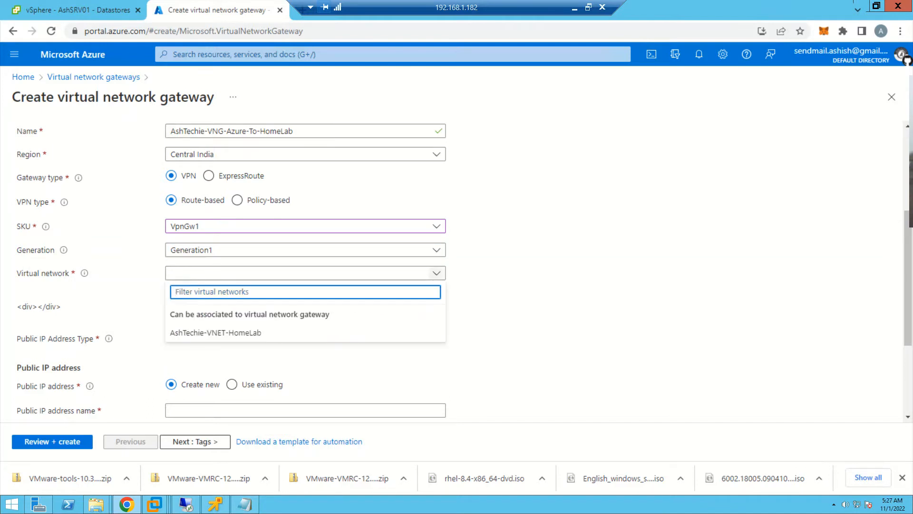
click(215, 332)
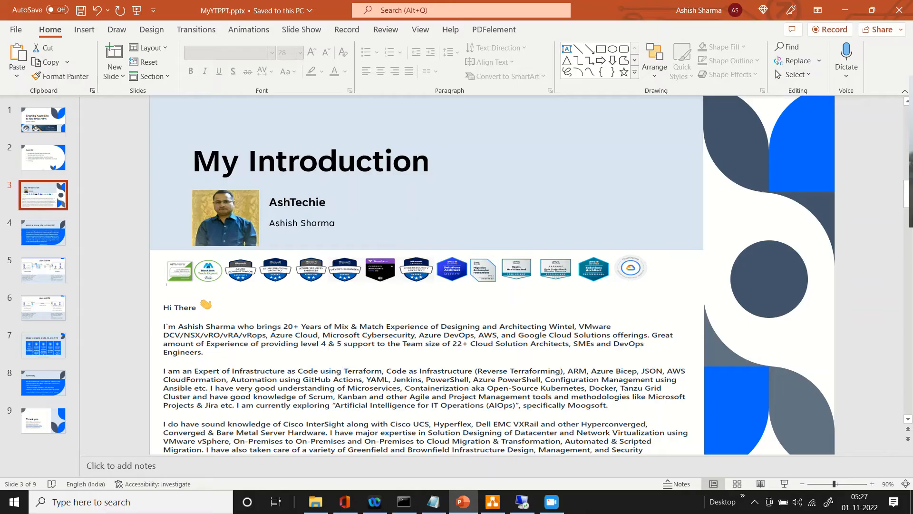
- Copy the gateway subnet 10.3.1.0/27 from the Azure S-2-S VPN slide in PowerPoint and enter it as the gateway subnet address range in Chrome
click(43, 232)
click(43, 270)
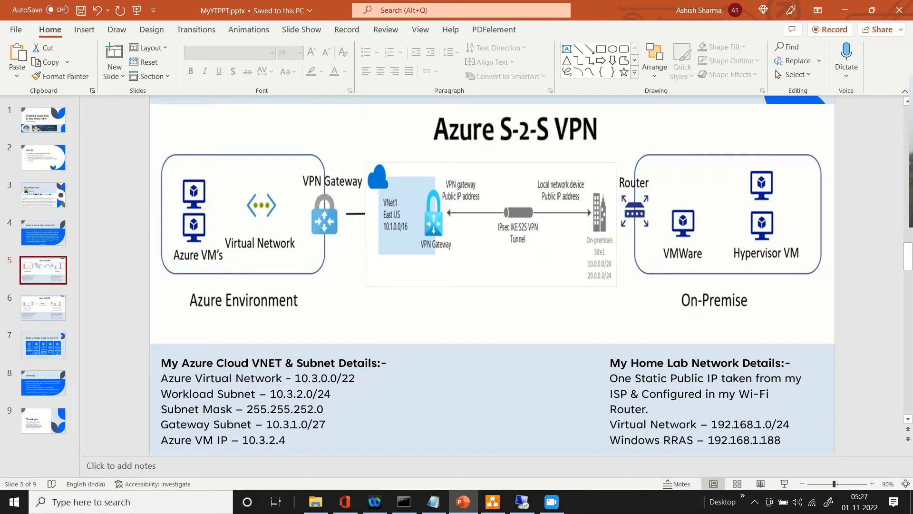
drag(266, 424, 325, 424)
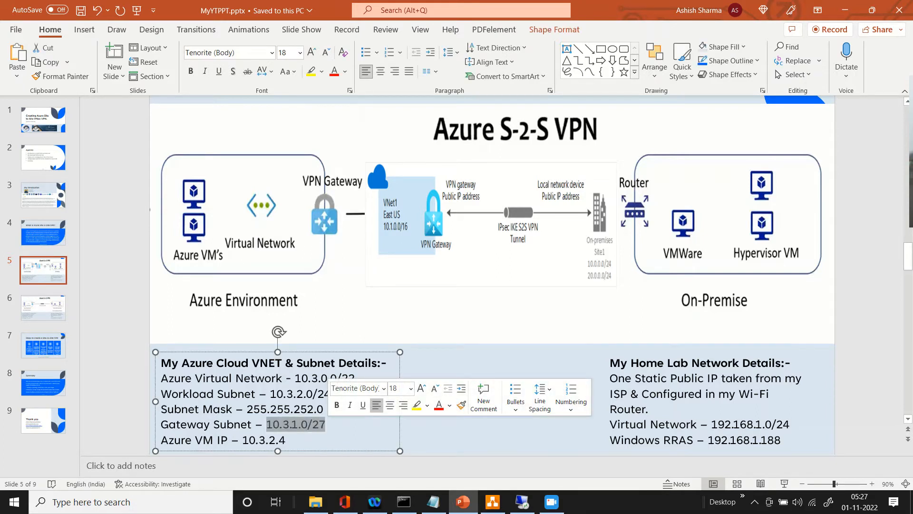
right_click(295, 425)
click(326, 128)
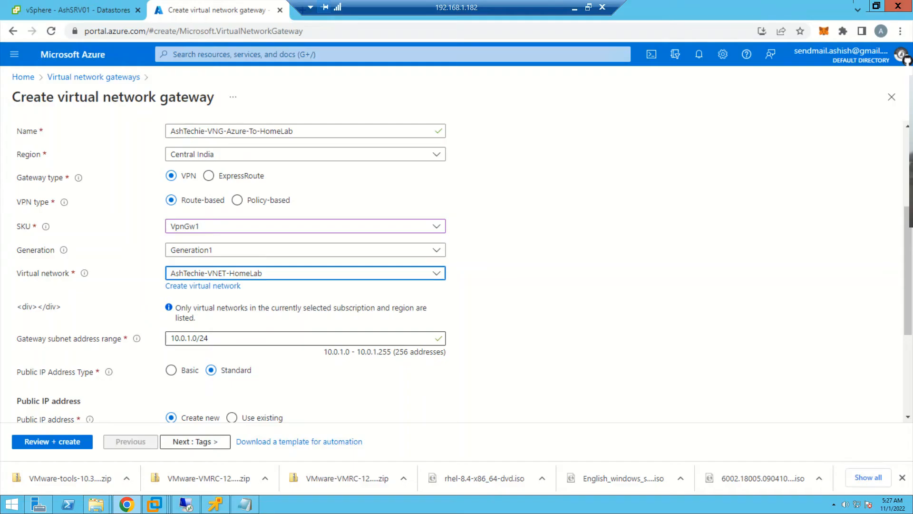
key(Tab)
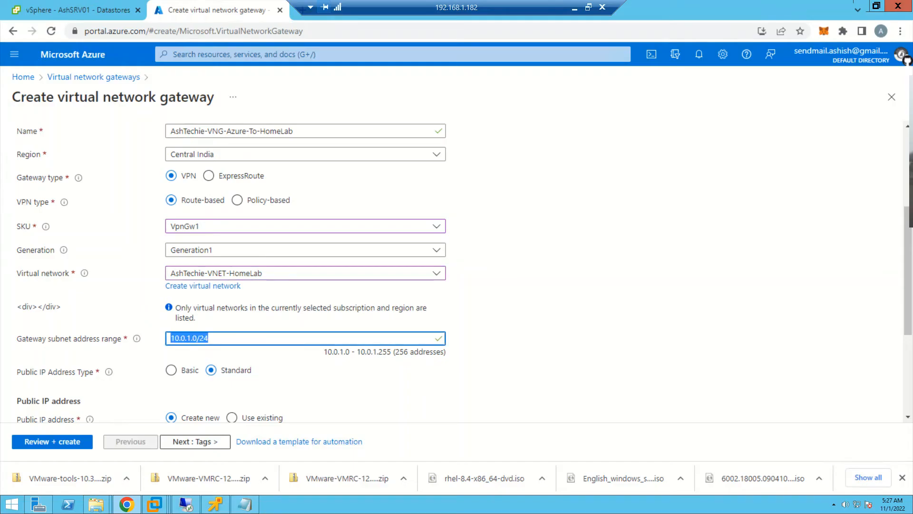
text(10.3.1.0/27)
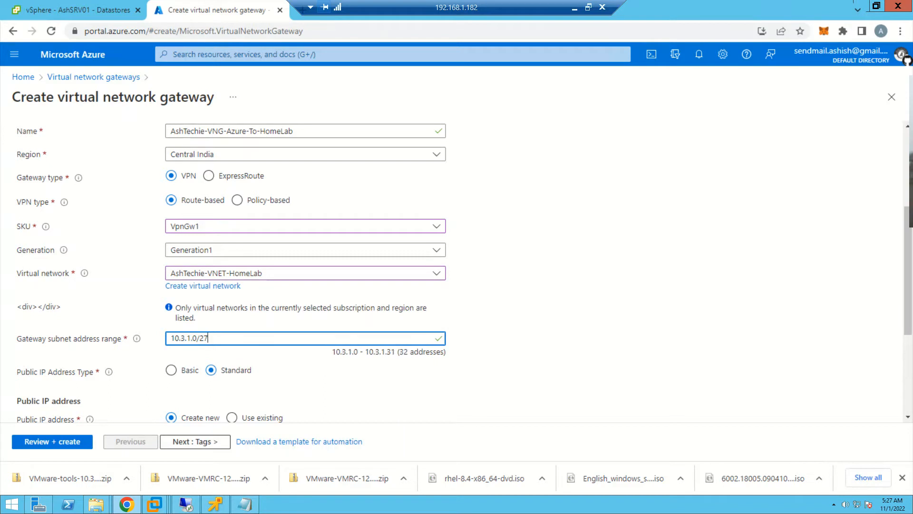
- Name the gateway's new public IP address AshTechie-VNG-Azure-To-HomeLab-PIP
scroll(304, 271, down, 1)
scroll(305, 271, down, 1)
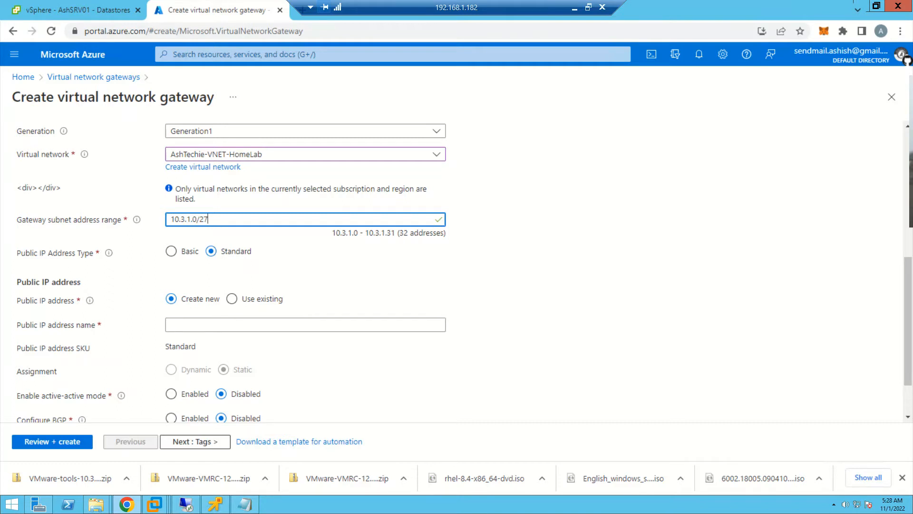
click(305, 325)
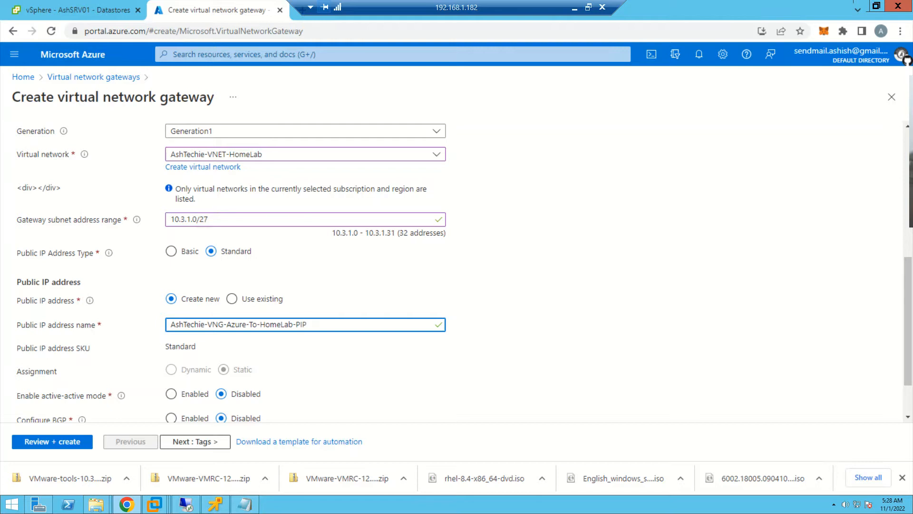
- Review the virtual network gateway's project details, instance details, subnet range and public IP settings
scroll(457, 266, down, 2)
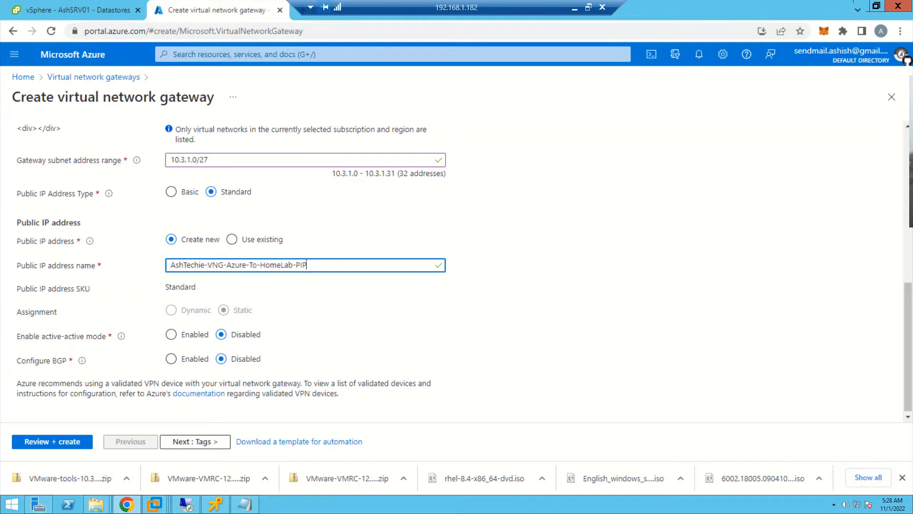
scroll(305, 272, up, 7)
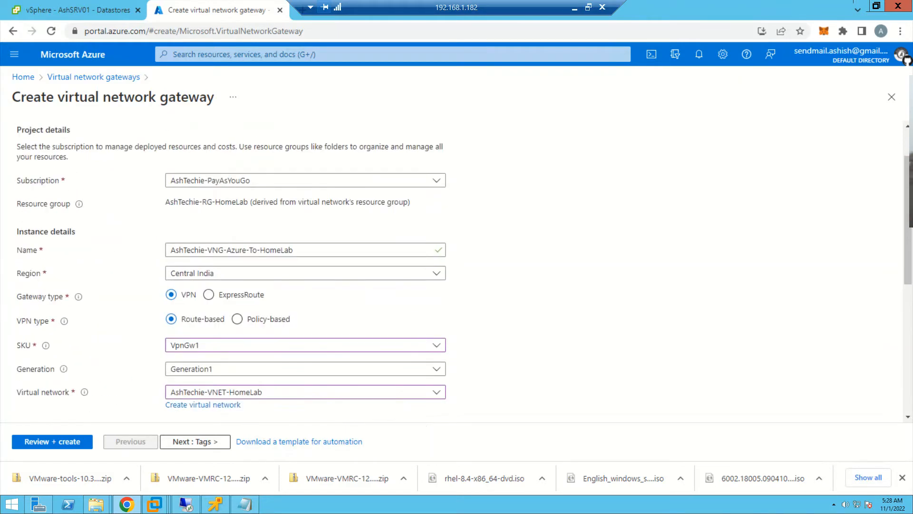
scroll(304, 267, down, 1)
scroll(304, 266, down, 1)
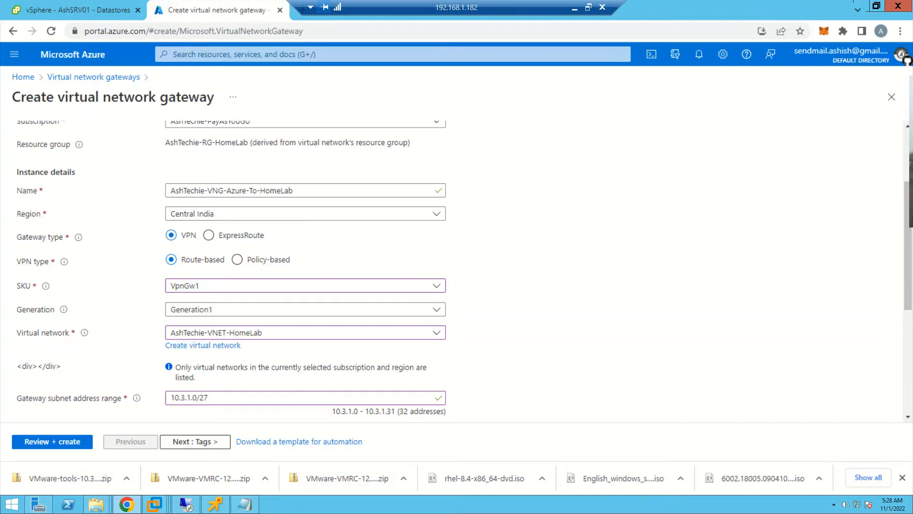
scroll(457, 266, down, 1)
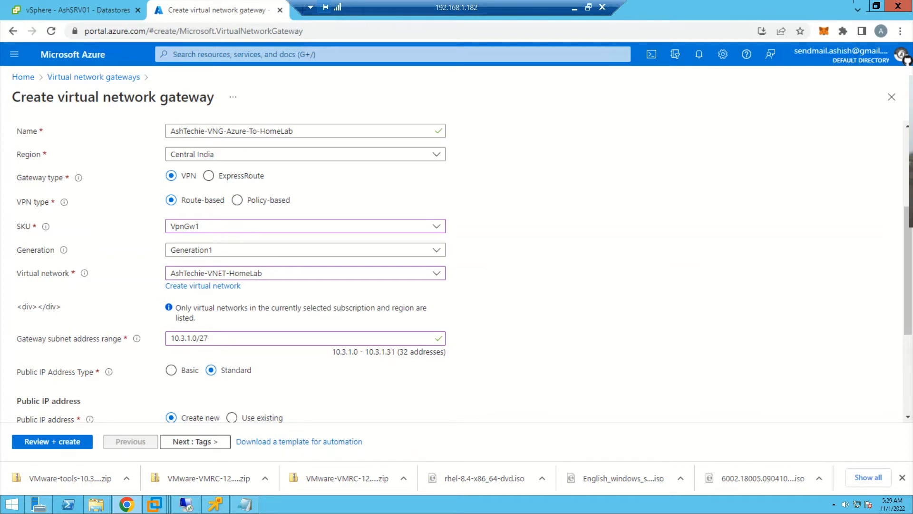
scroll(452, 271, down, 1)
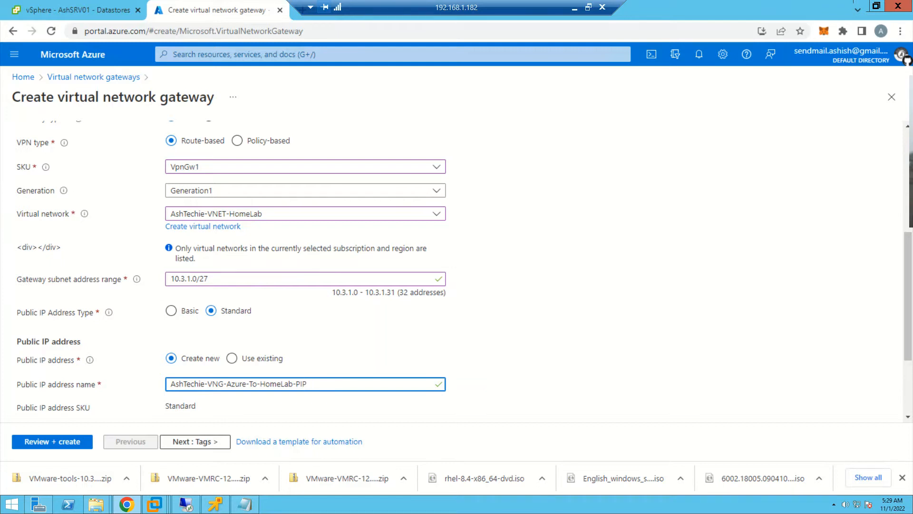
- Keep active-active mode and BGP disabled, validate the virtual network gateway configuration, and review its summary from subscription to public IP address
scroll(305, 266, down, 1)
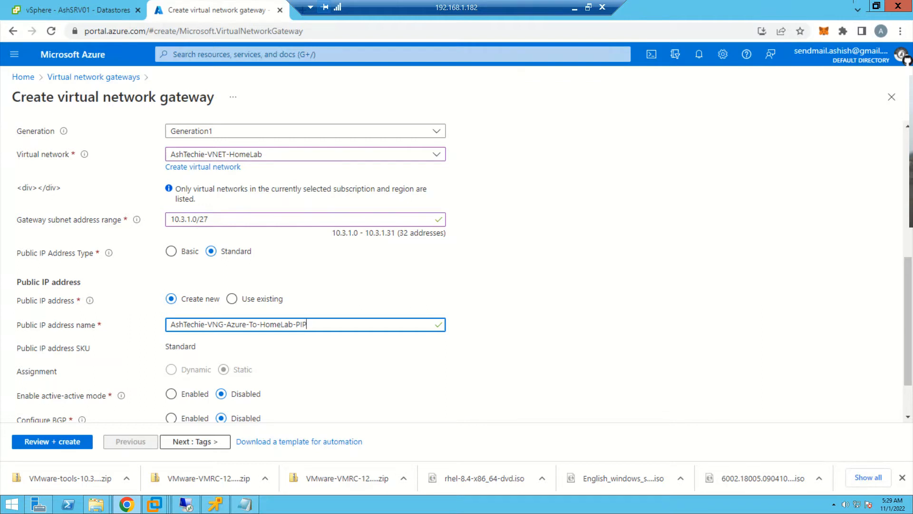
scroll(457, 266, down, 1)
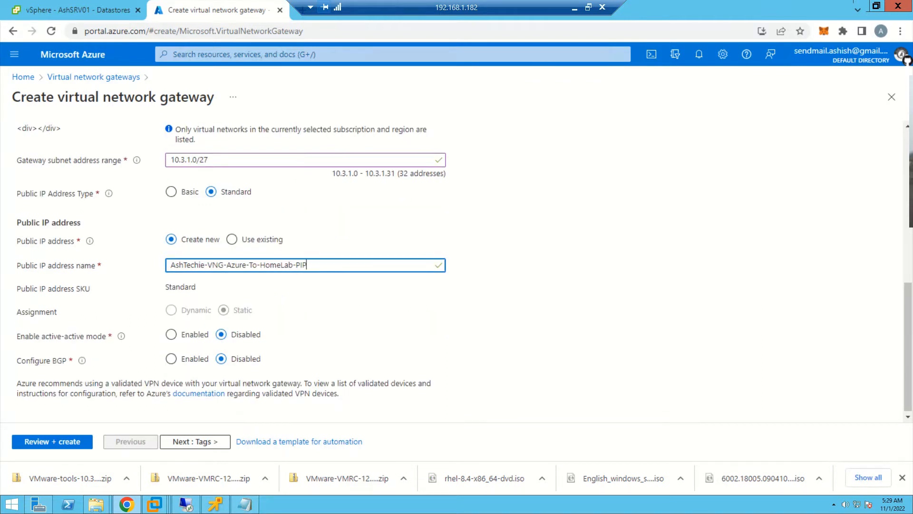
scroll(456, 266, down, 1)
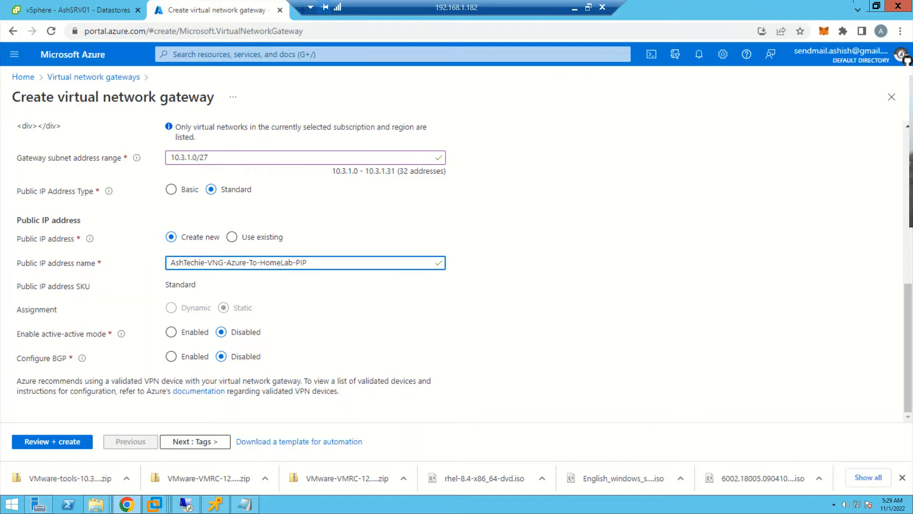
click(52, 442)
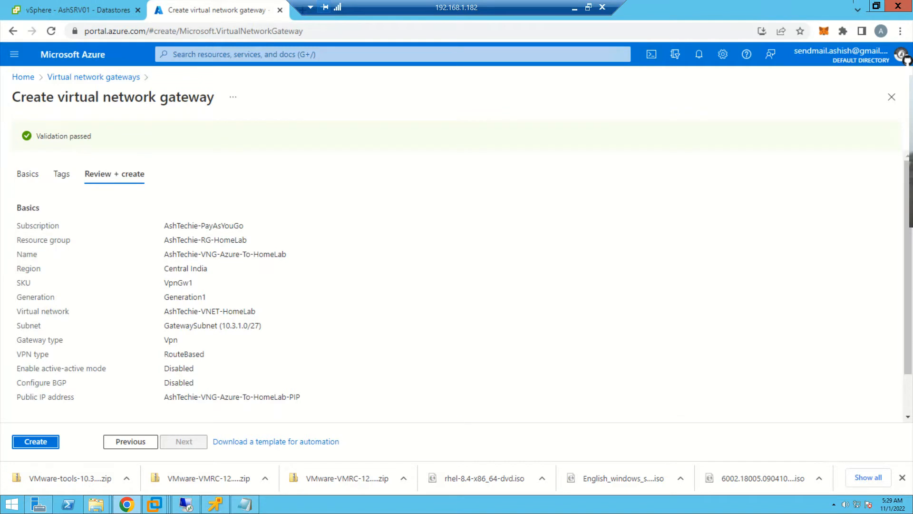
drag(164, 225, 300, 397)
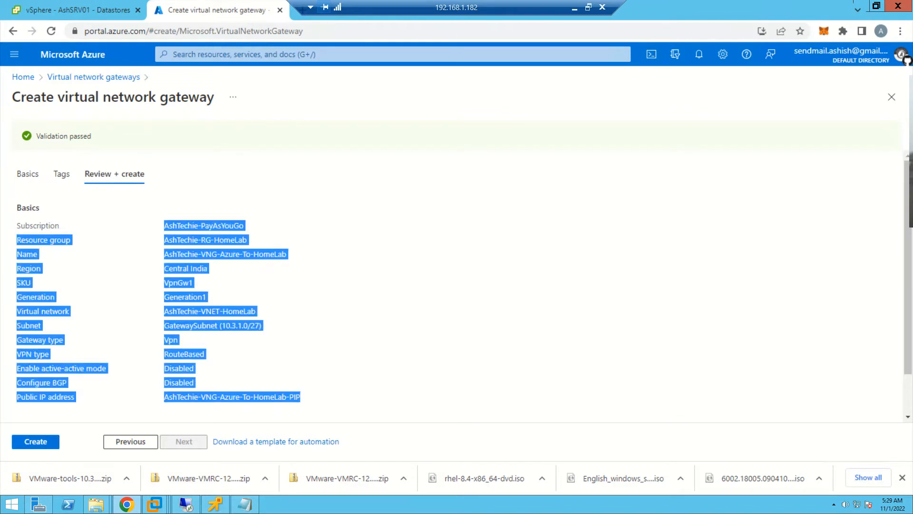
click(340, 370)
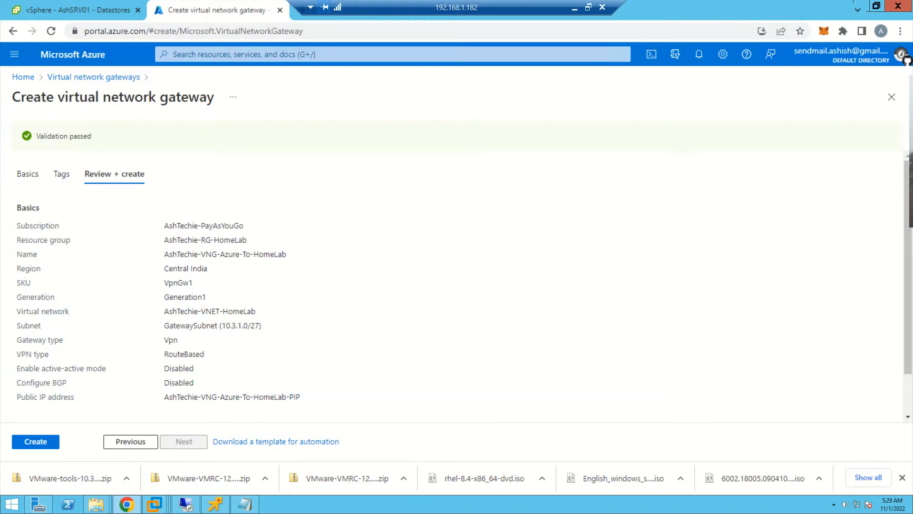
- Create the virtual network gateway and check its deployment progress in the portal notifications
click(35, 442)
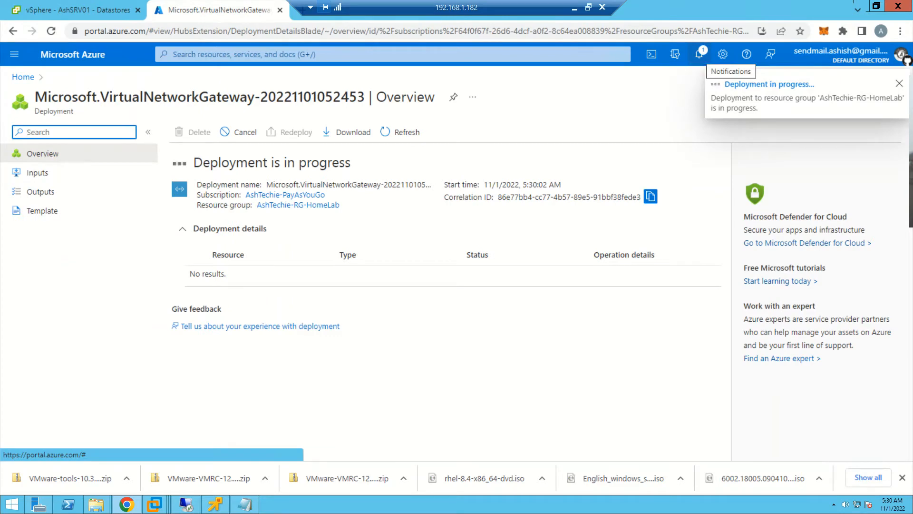
click(699, 53)
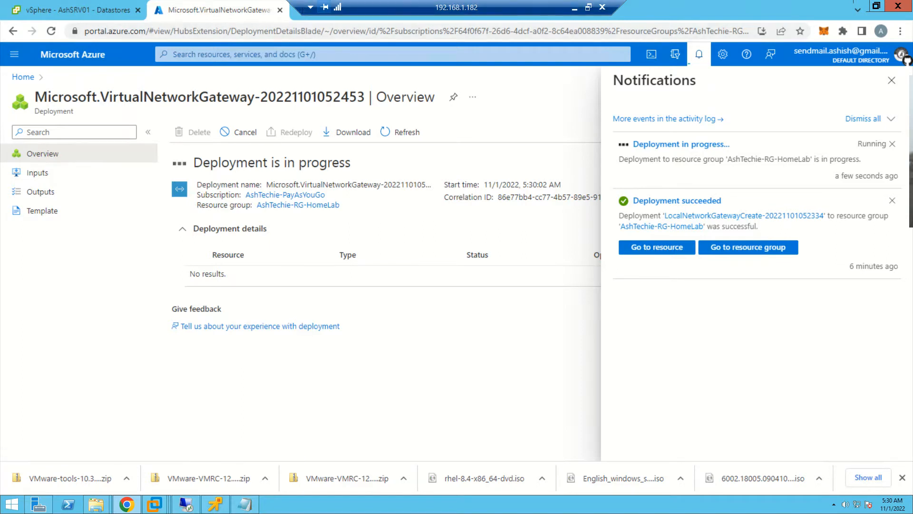
click(574, 8)
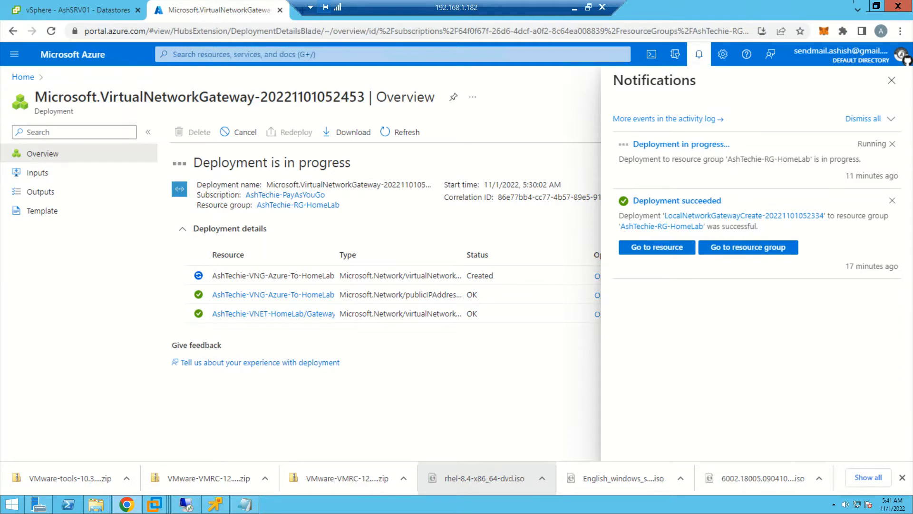
- Start the AshAzSrv virtual machine from the Azure virtual machines list and check its startup notification
click(23, 77)
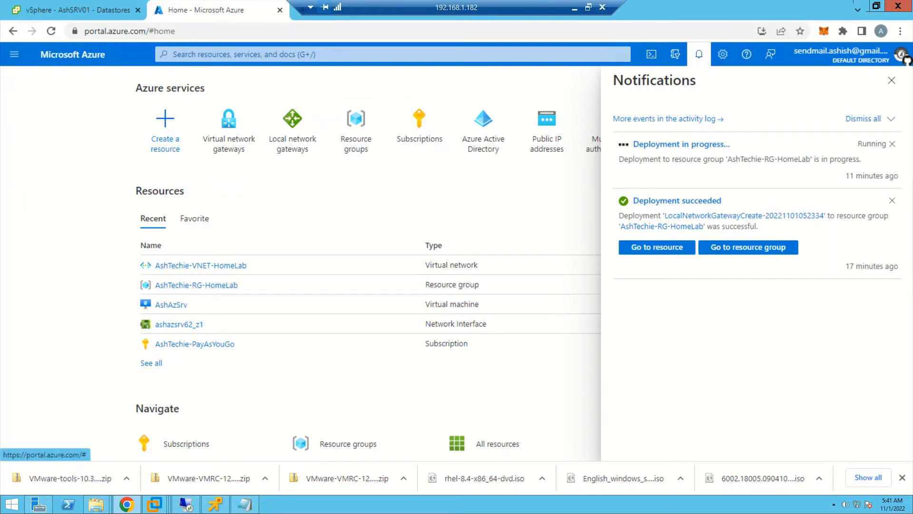
click(699, 54)
click(674, 124)
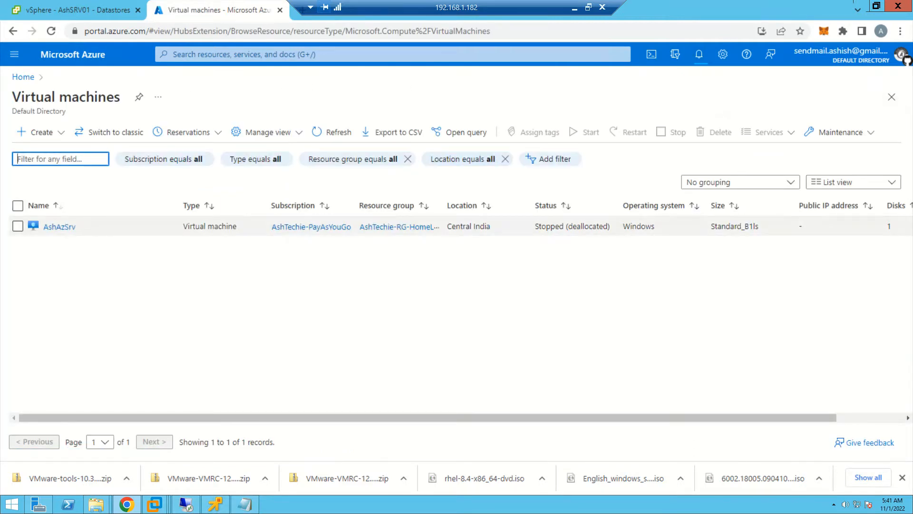
click(59, 226)
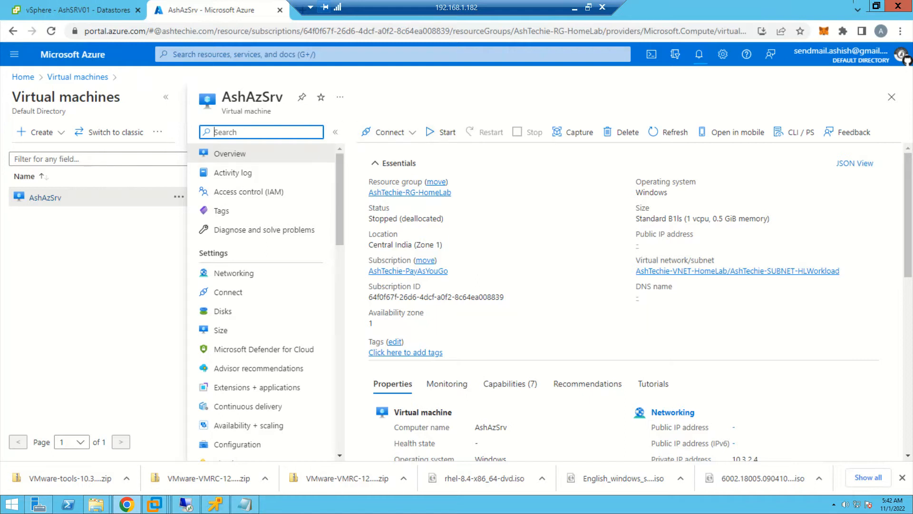
click(442, 132)
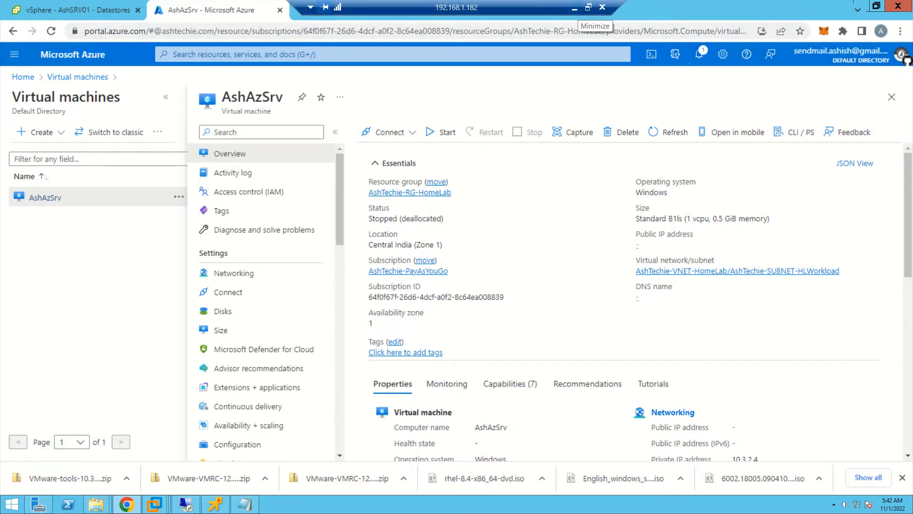
click(699, 53)
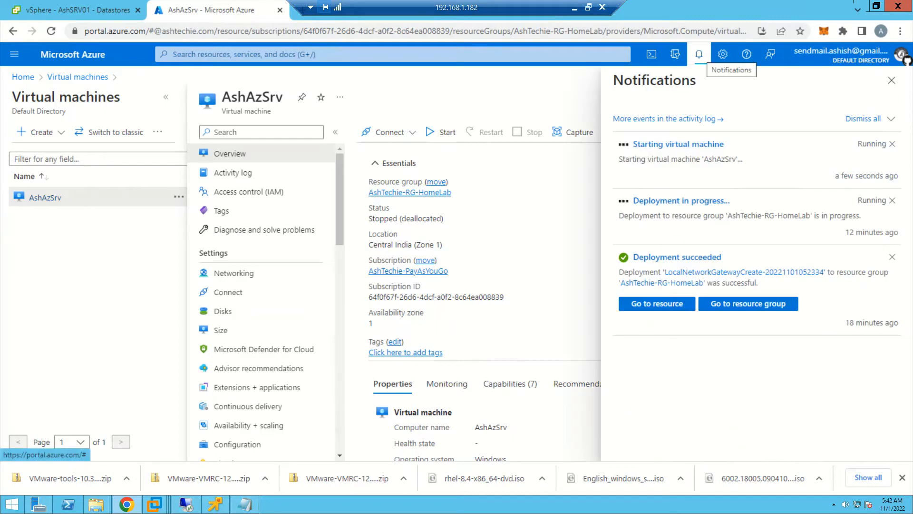
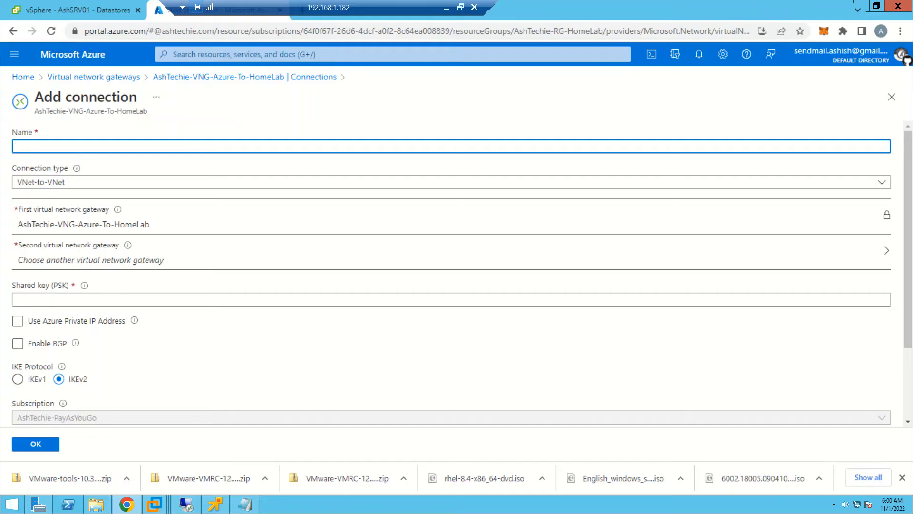
- Name the new connection AshTechie-S2S-Azure-HomeLab, set its type to Site-to-site (IPsec), and choose AshTechie-LNG-HomeLab-To-Azure as local network gateway
text(AshTechie-S2S-Azure-HomeLab)
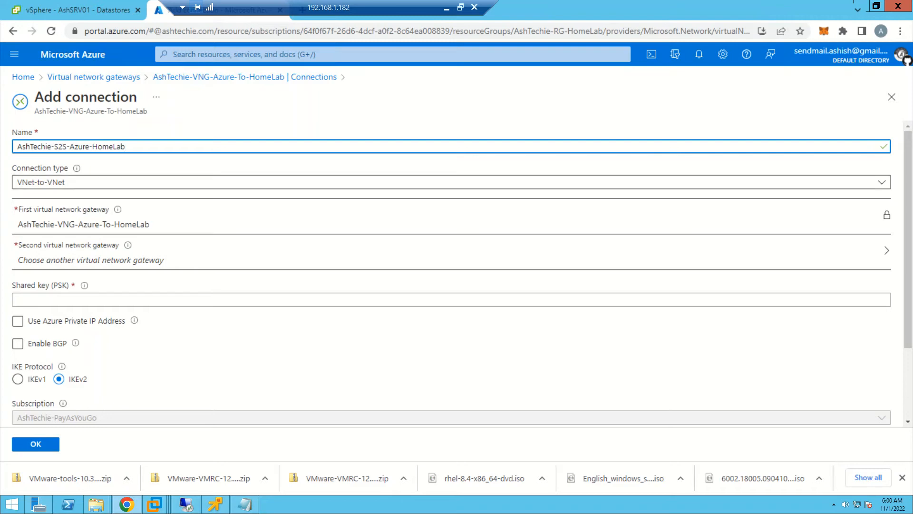
click(451, 182)
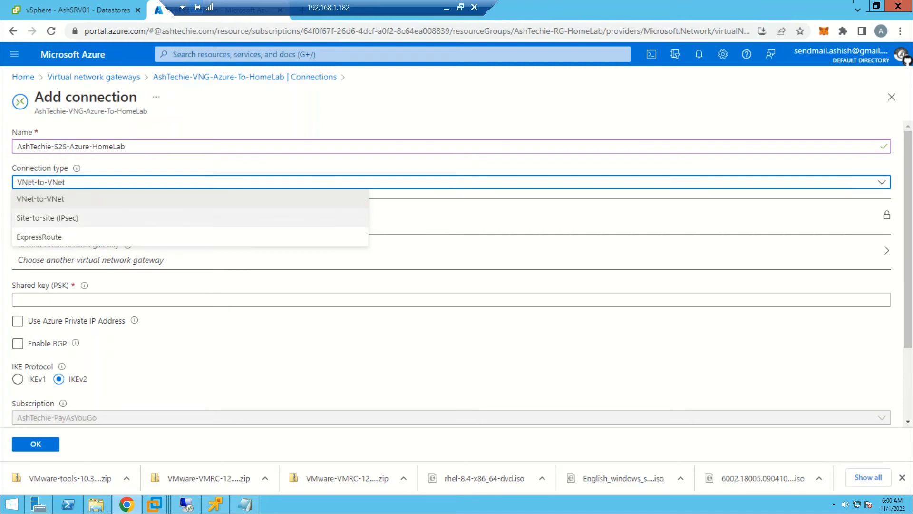
click(48, 217)
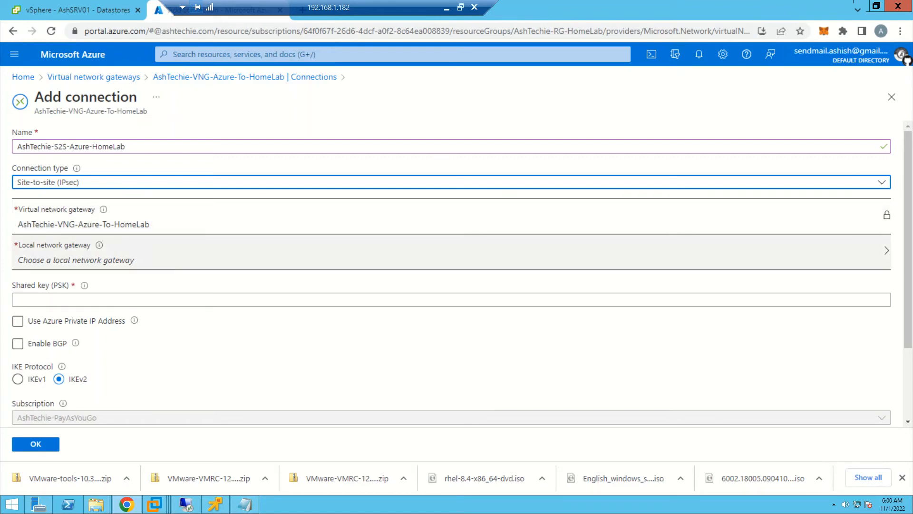
click(77, 260)
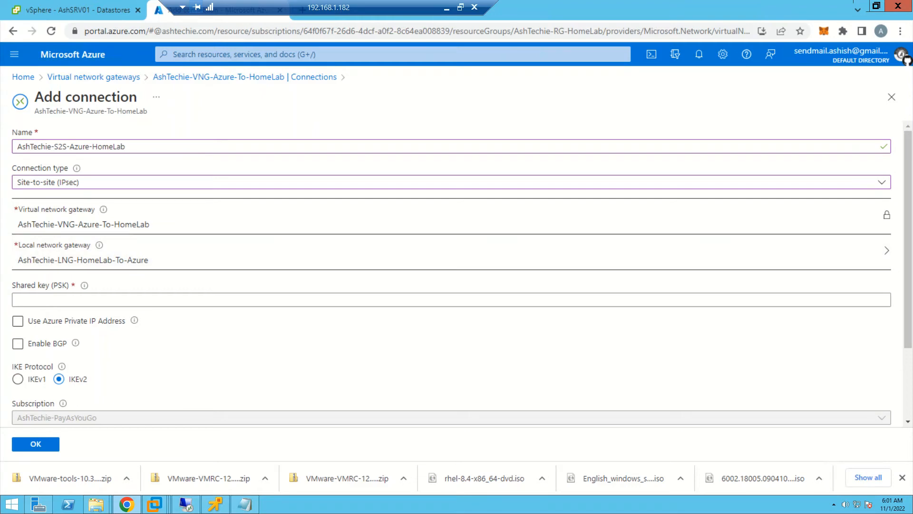
- Enter the shared key (PSK), keep IKEv2 selected and BGP disabled, review the remaining settings, and create the connection
click(143, 300)
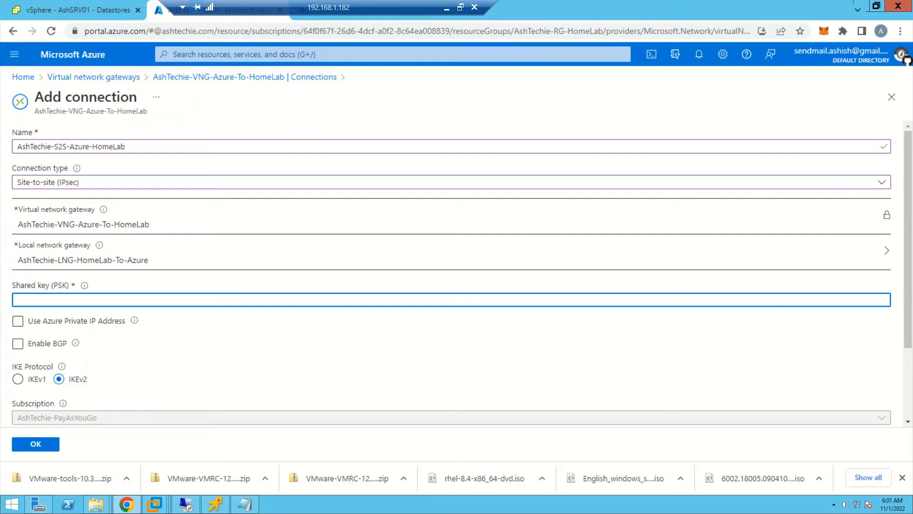
mouse_move(84, 285)
scroll(451, 271, down, 2)
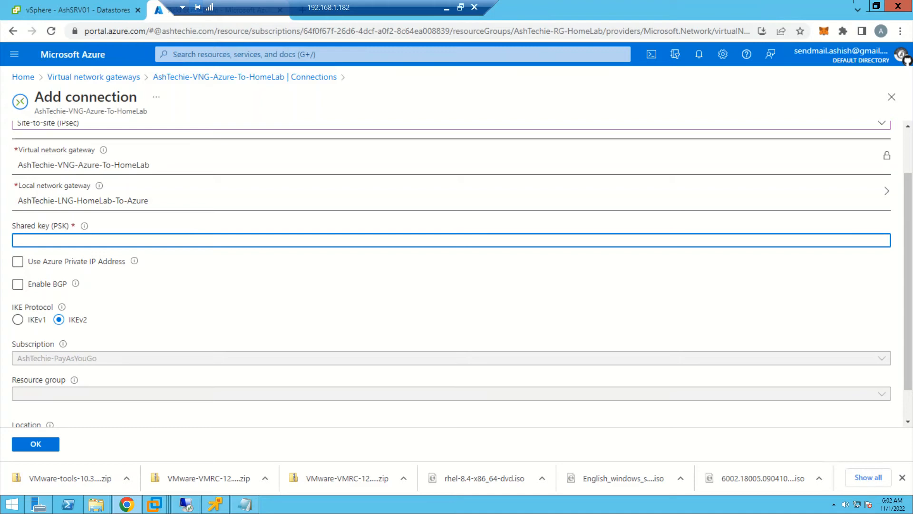
scroll(452, 271, down, 1)
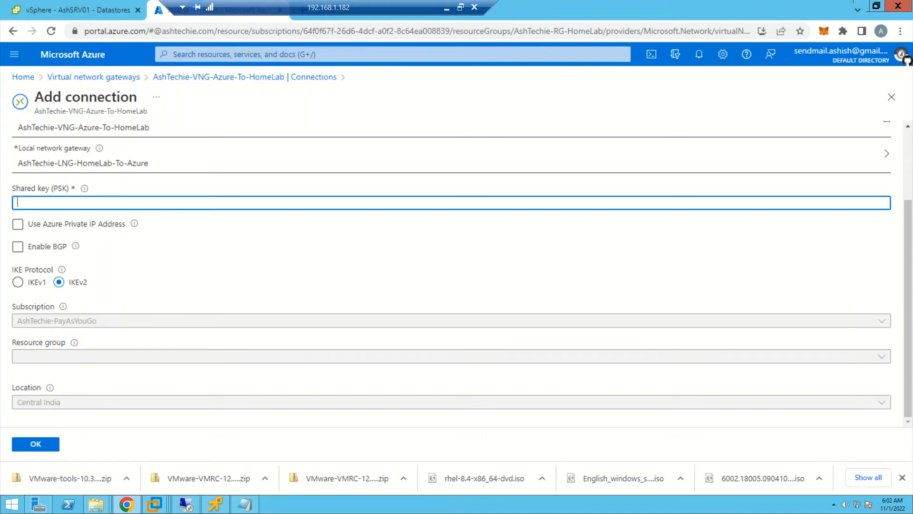
scroll(452, 271, up, 3)
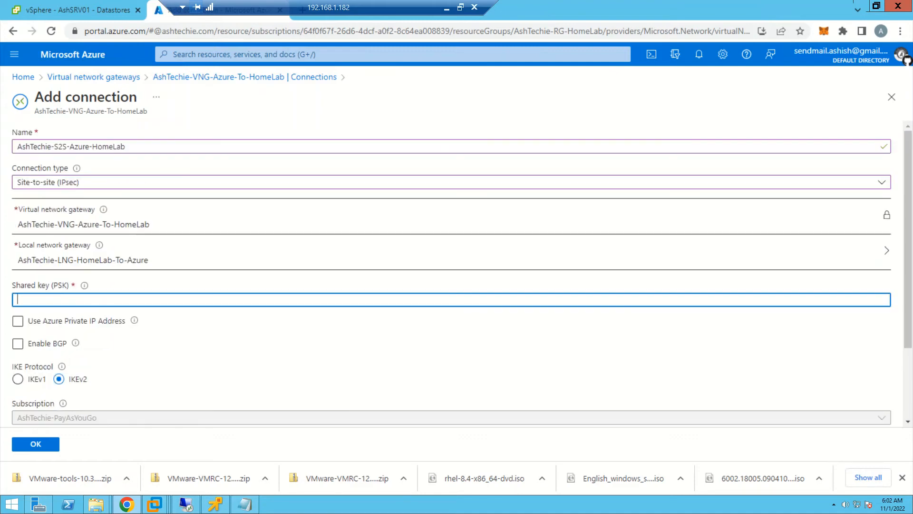
scroll(451, 271, down, 3)
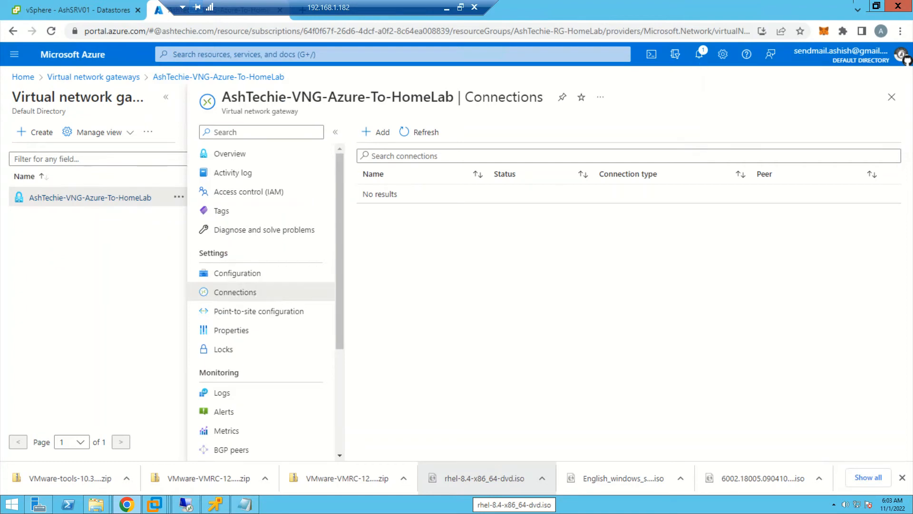
- Check the connection creation notification and the AshTechie-S2S-Azure-HomeLab entry in the AshTechie-VNG-Azure-To-HomeLab gateway's connections
click(699, 55)
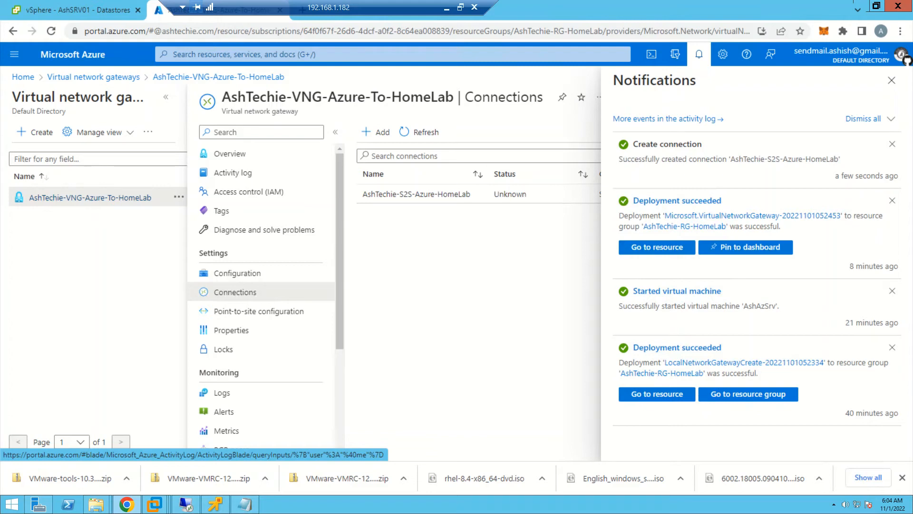
click(699, 54)
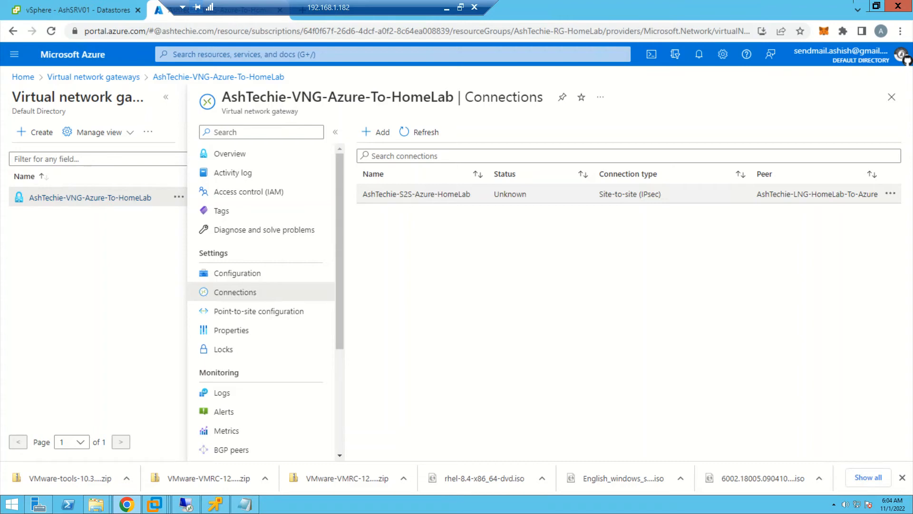
drag(222, 96, 454, 97)
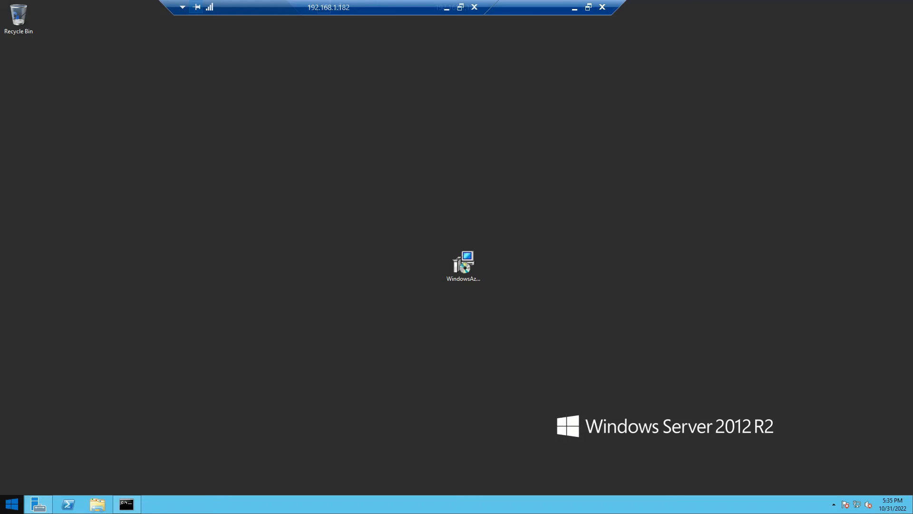
- Switch to the on-premises Windows Server and open Routing and Remote Access from the Administrative Tools
click(12, 503)
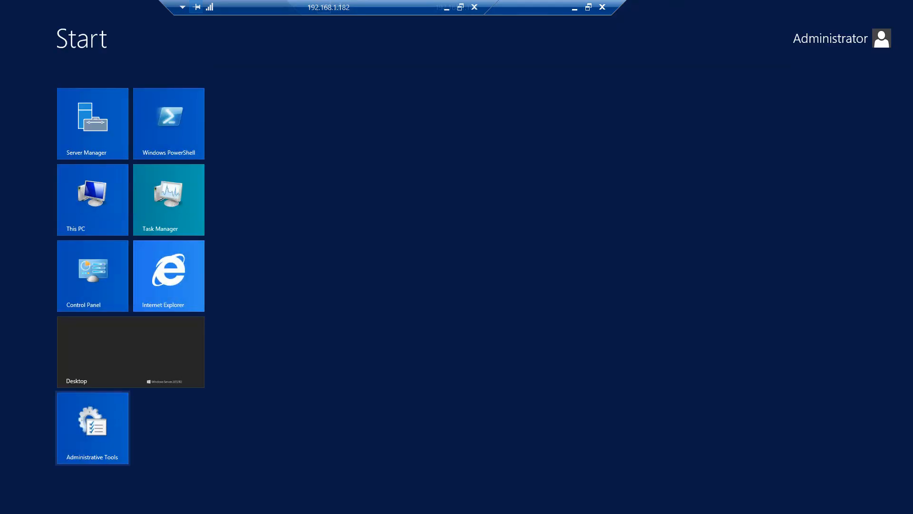
click(92, 428)
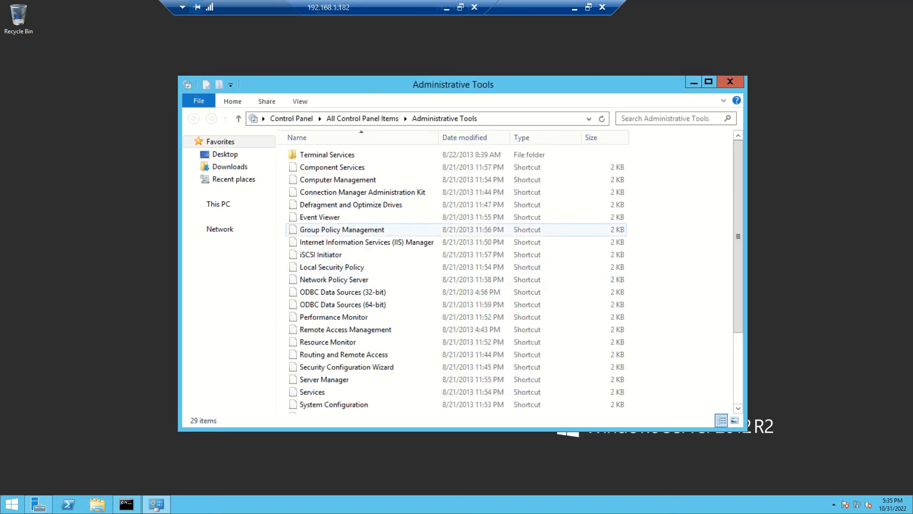
click(708, 81)
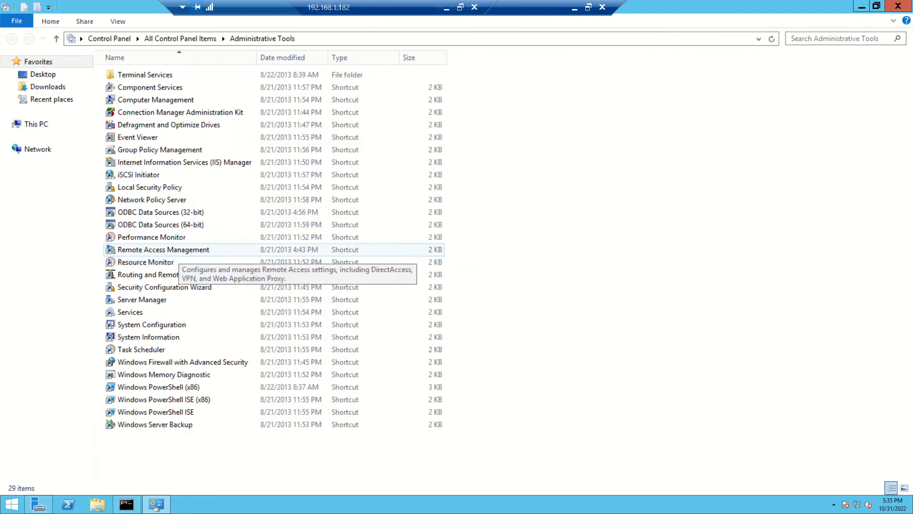
double_click(178, 252)
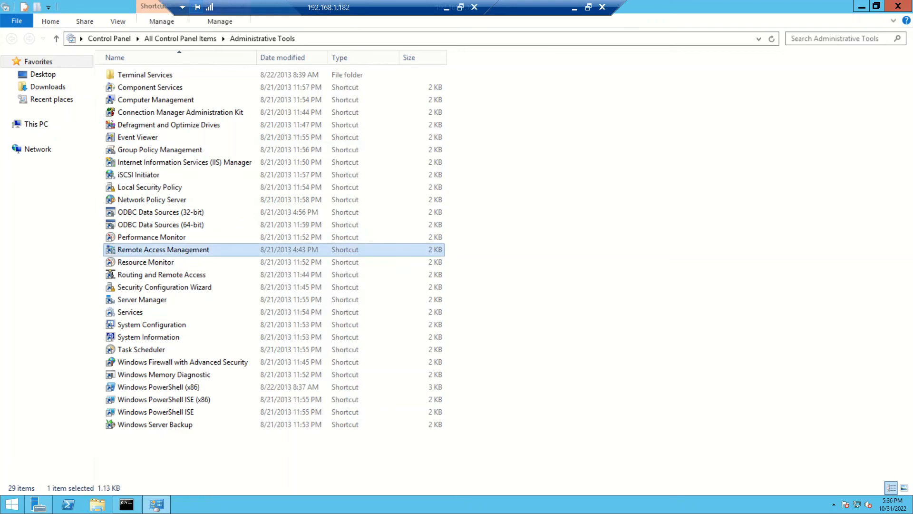
click(178, 275)
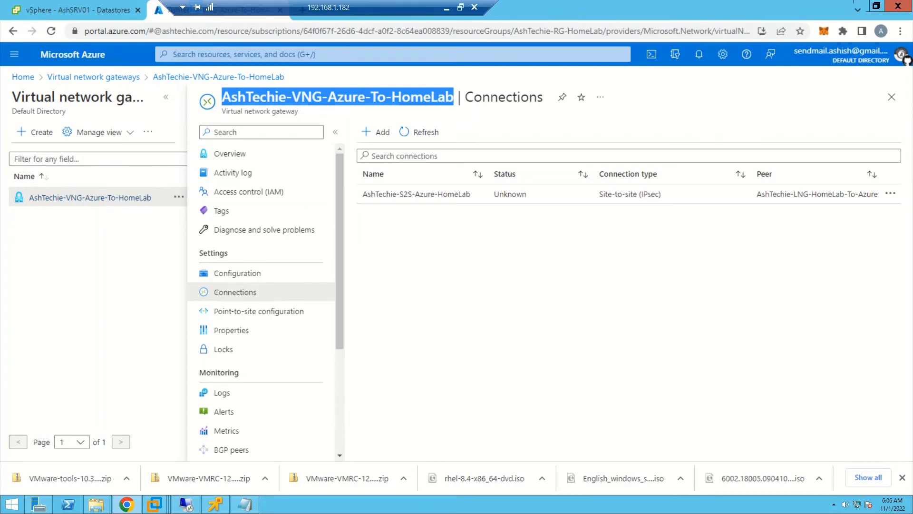
- Copy the public IP address of AshTechie-VNG-Azure-To-HomeLab from its Azure portal overview and return to the on-premises server session
click(230, 153)
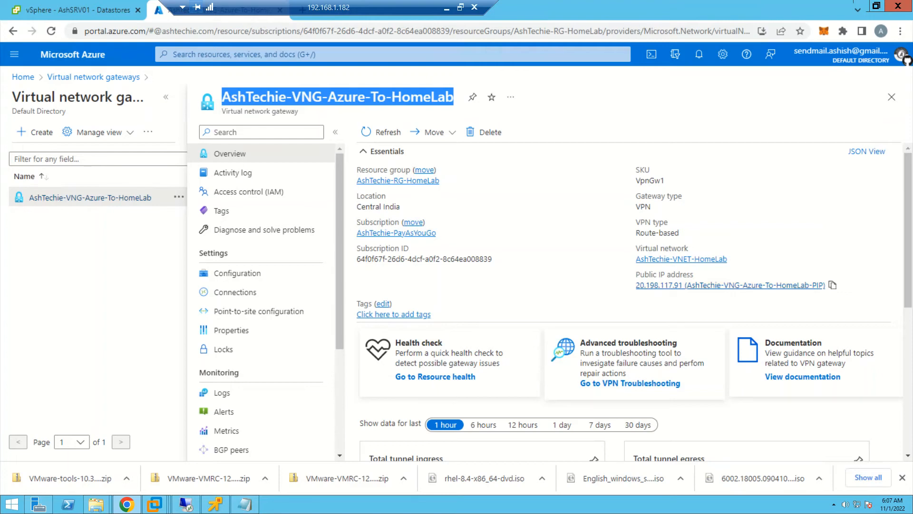
click(833, 285)
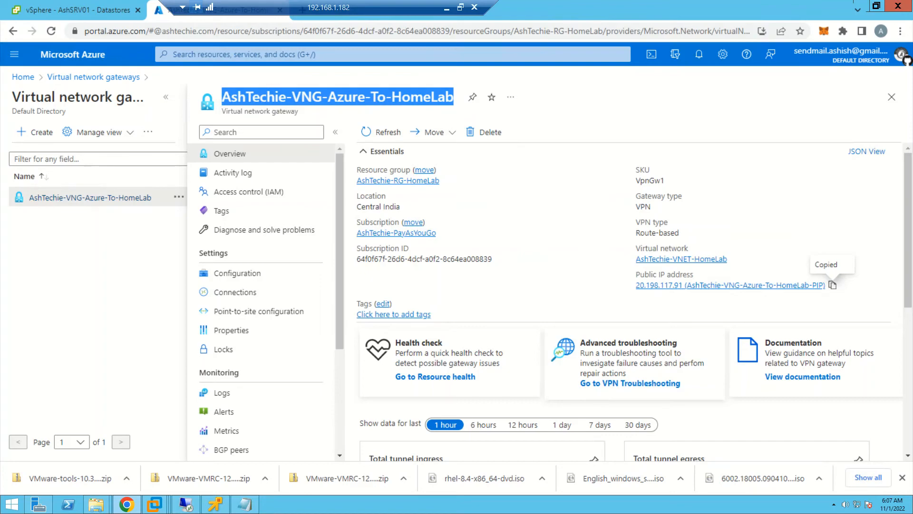
click(186, 504)
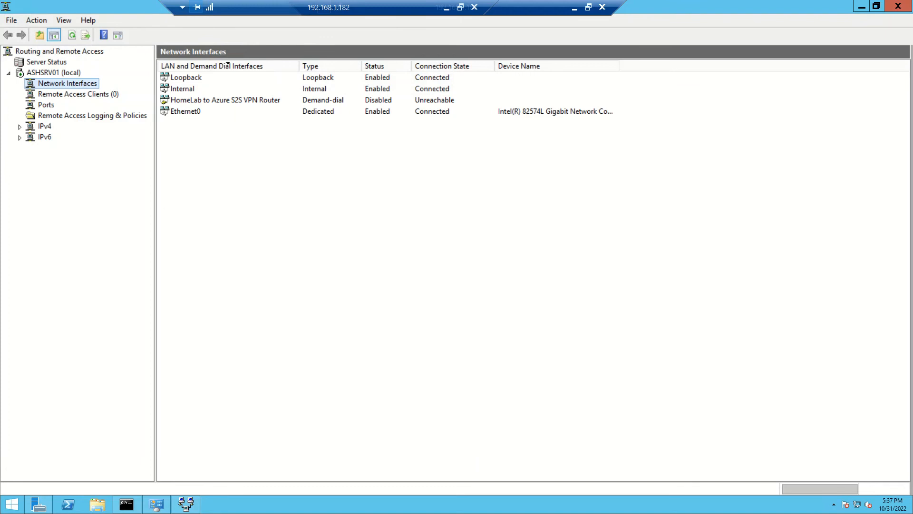
- Open Notepad on the on-premises server and paste the copied gateway public IP address
key(super+r)
text(n)
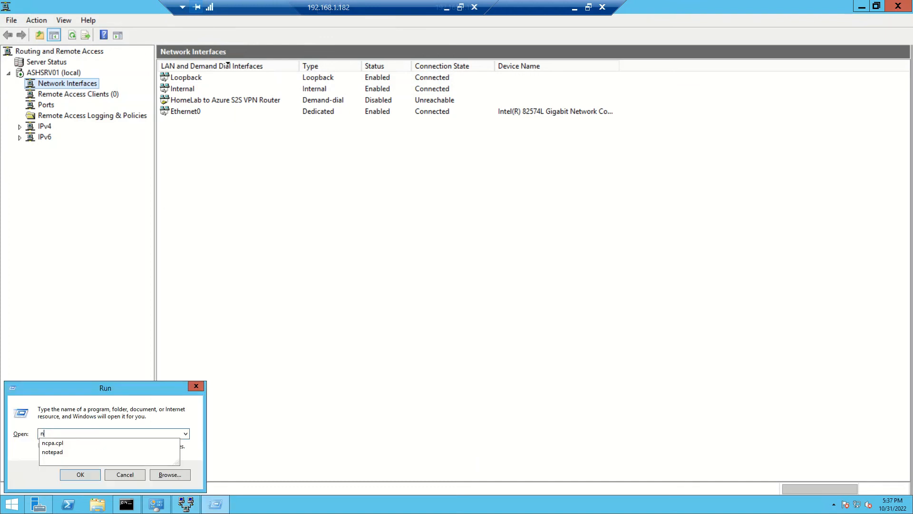
text(otepad)
key(Return)
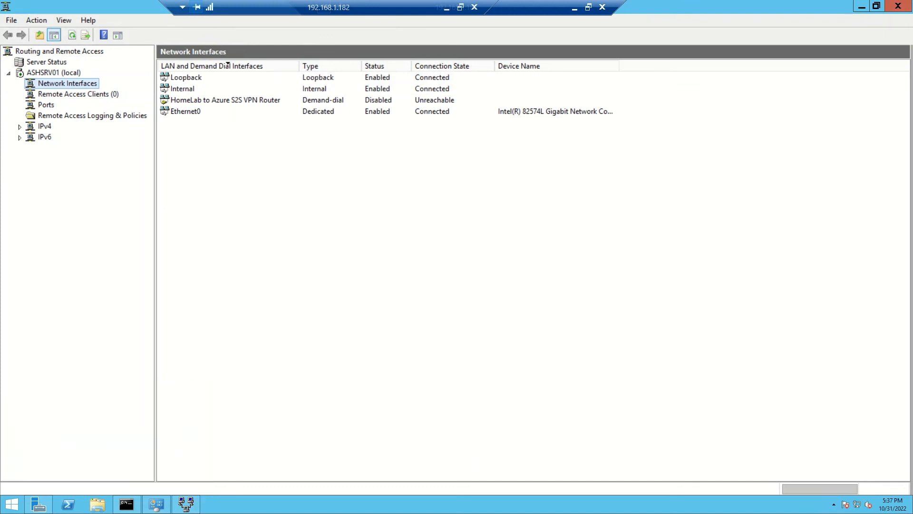
right_click(300, 173)
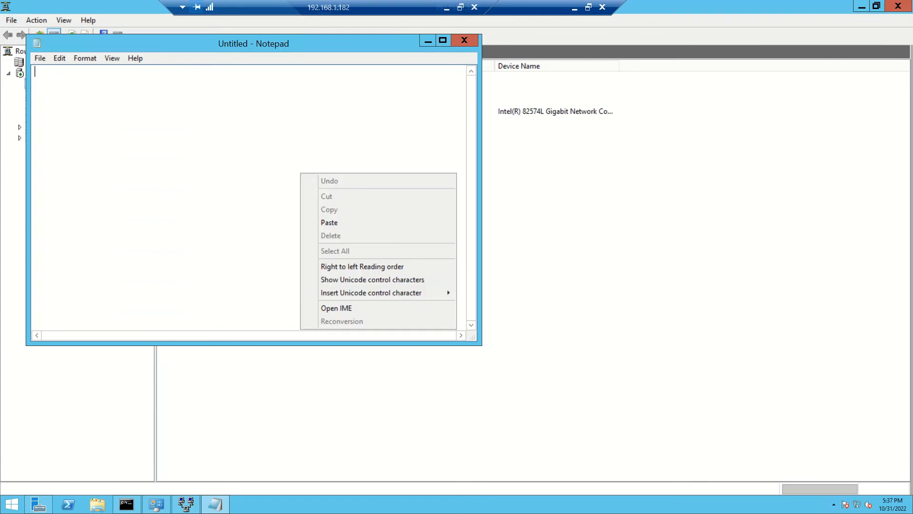
click(329, 223)
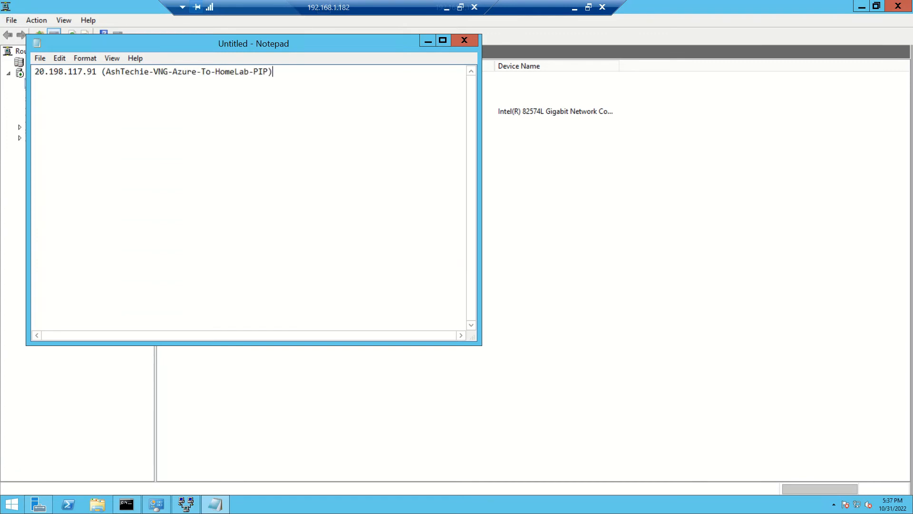
- Remove the parenthesised resource name from the pasted text, copy only 20.198.117.91, and minimize Notepad
drag(238, 44, 550, 137)
drag(586, 166, 413, 167)
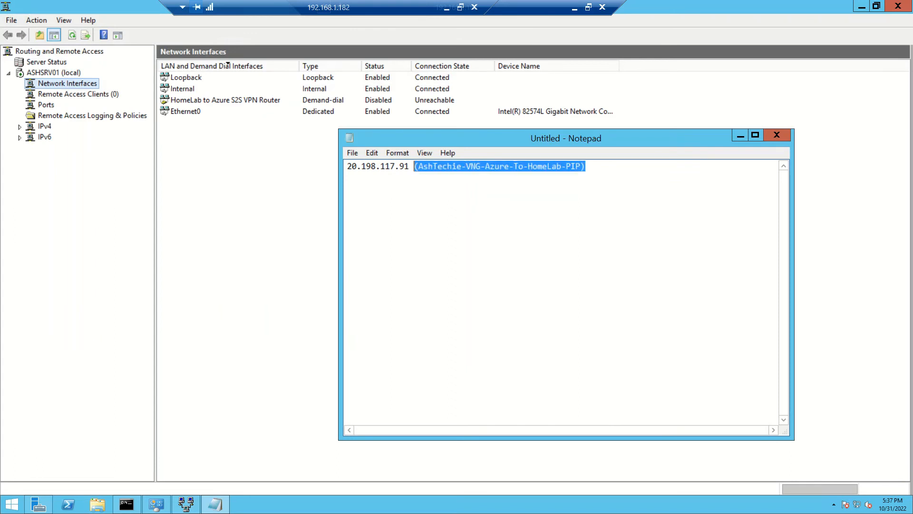
key(BackSpace)
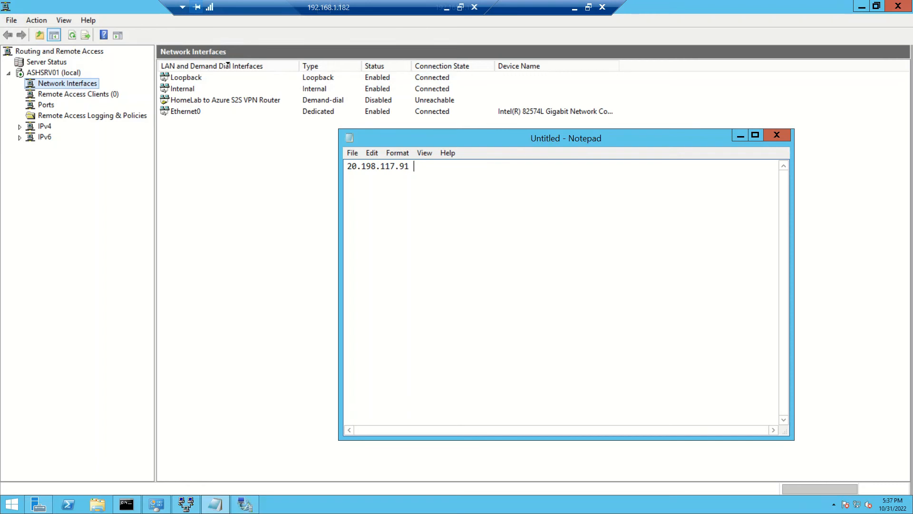
drag(410, 167, 347, 166)
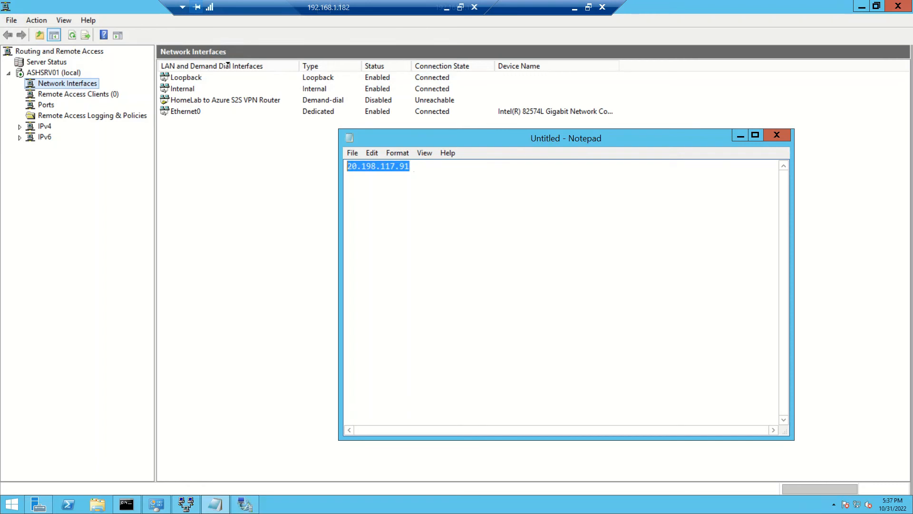
right_click(395, 166)
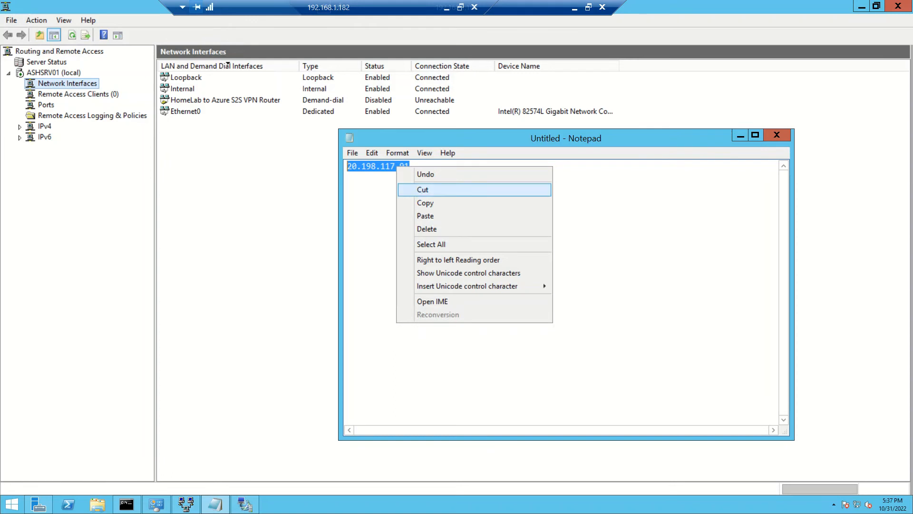
click(409, 203)
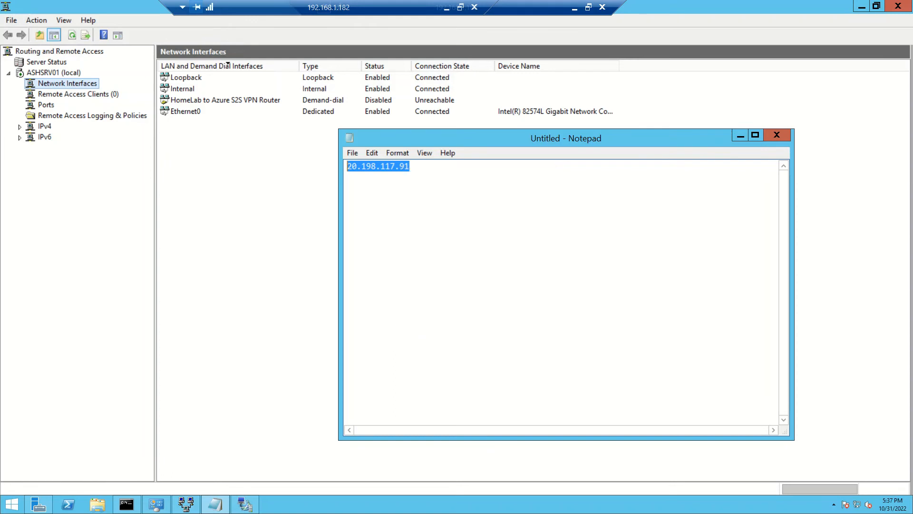
click(740, 136)
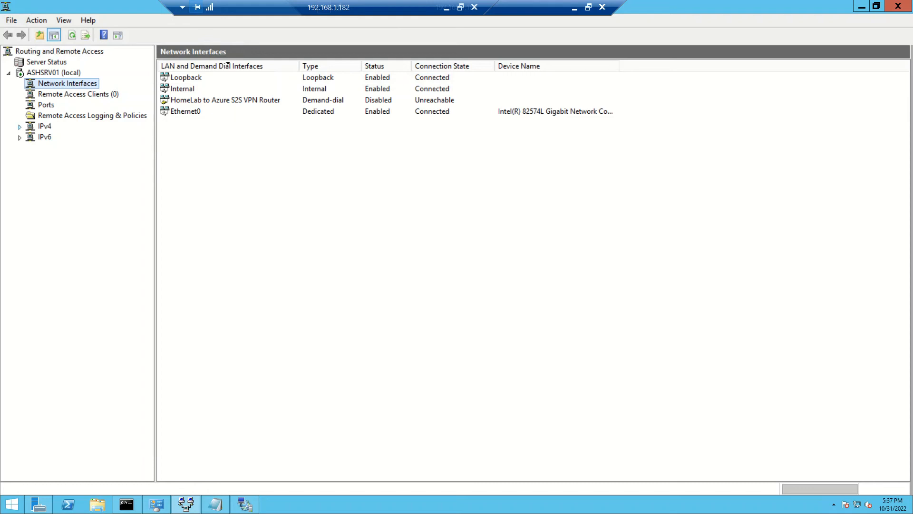
- Delete the IPv4 static route to 10.3.0.0 on the HomeLab to Azure S2S VPN Router interface and return to the network interfaces
click(19, 127)
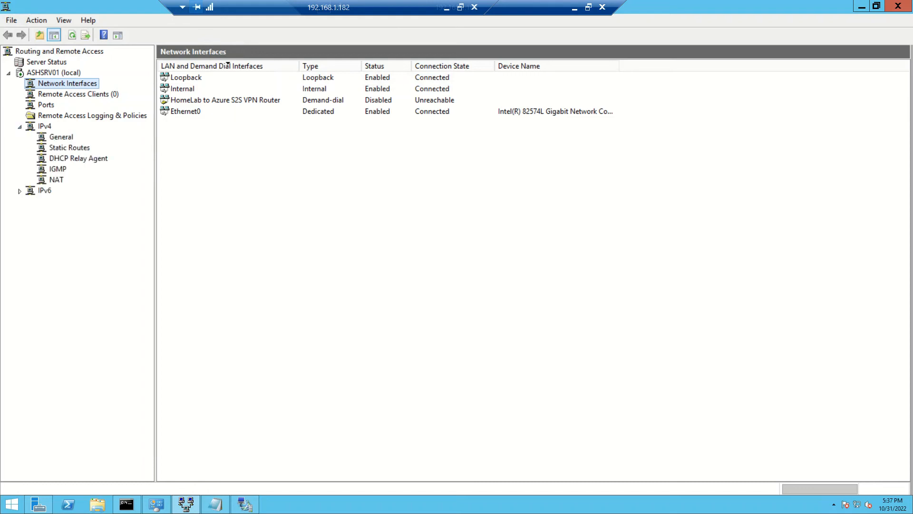
click(69, 148)
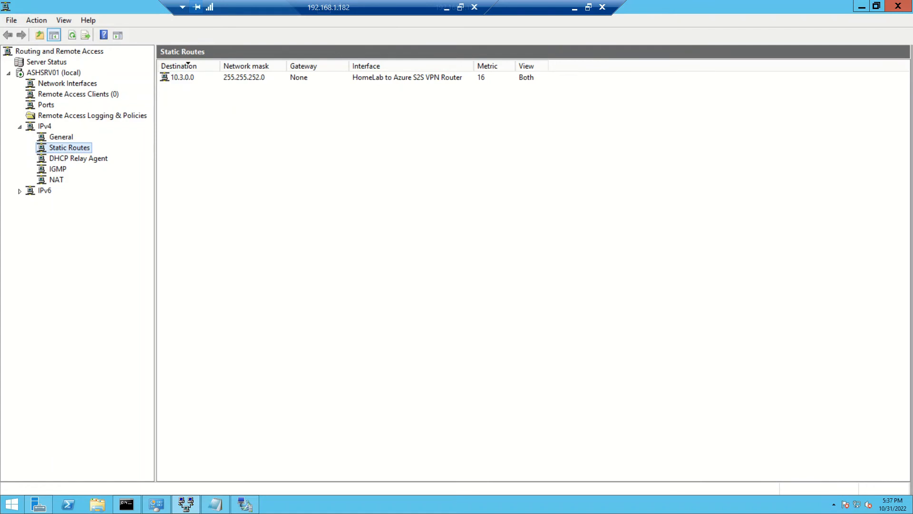
click(186, 78)
right_click(186, 78)
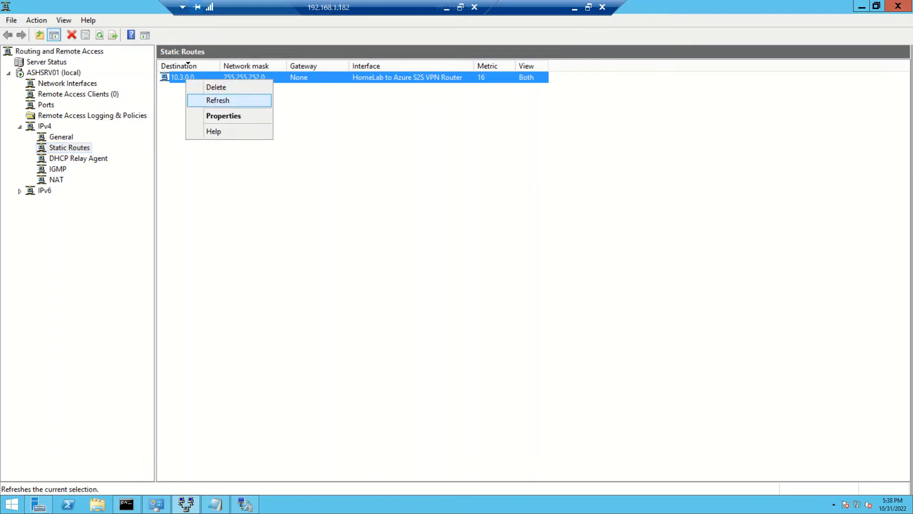
click(216, 87)
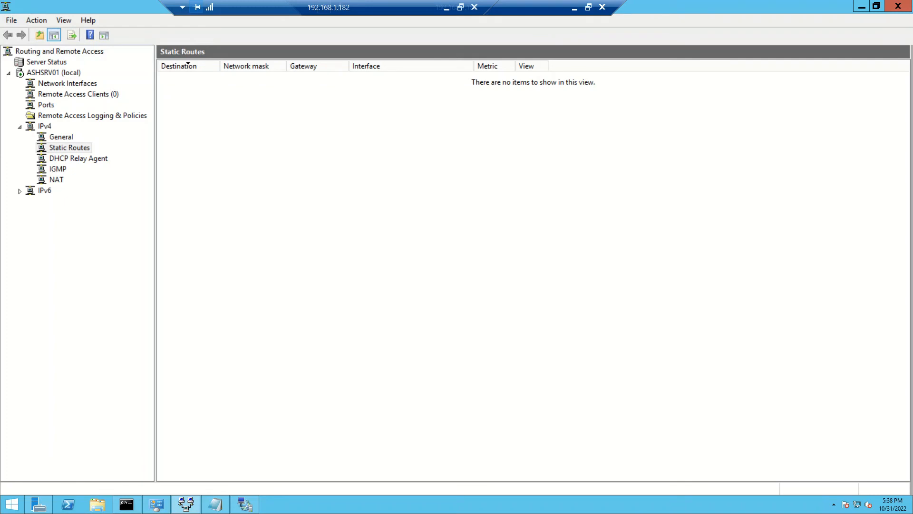
click(61, 137)
click(69, 147)
click(67, 84)
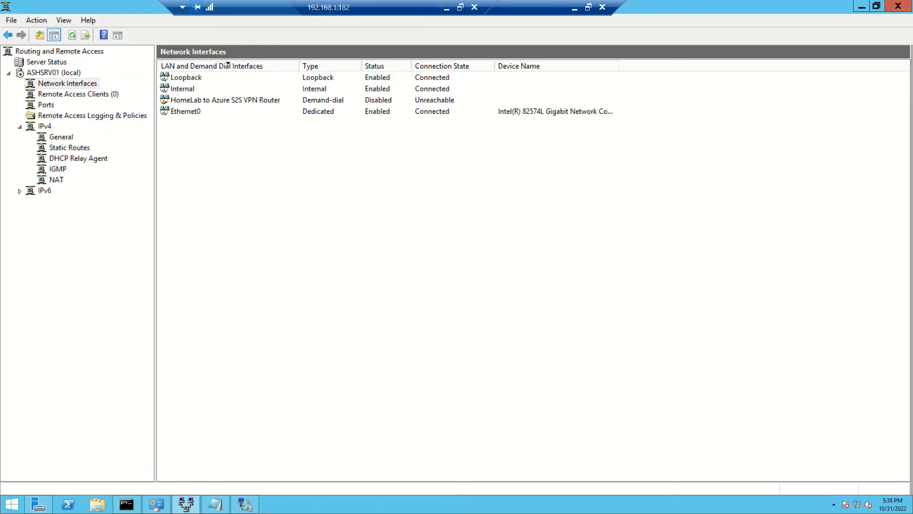
- Delete the HomeLab to Azure S2S VPN Router demand-dial interface and check the IPv4 static routes
click(225, 100)
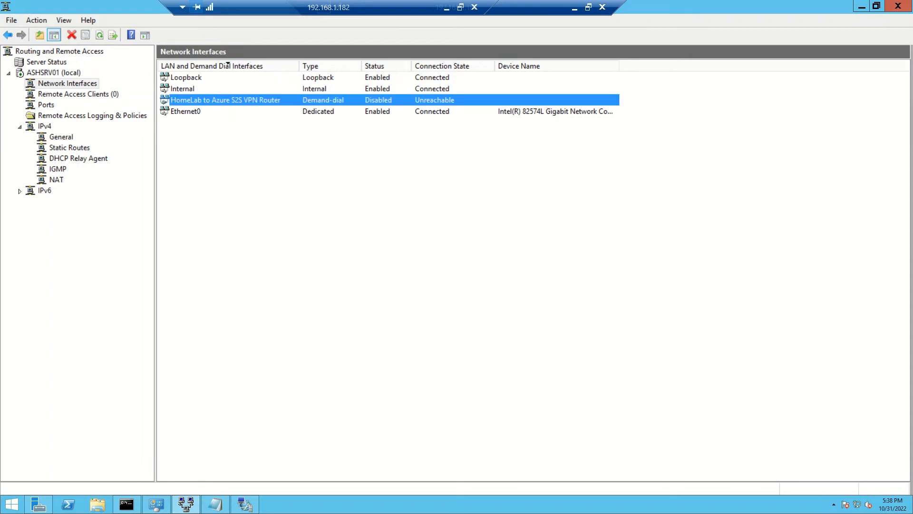
right_click(244, 101)
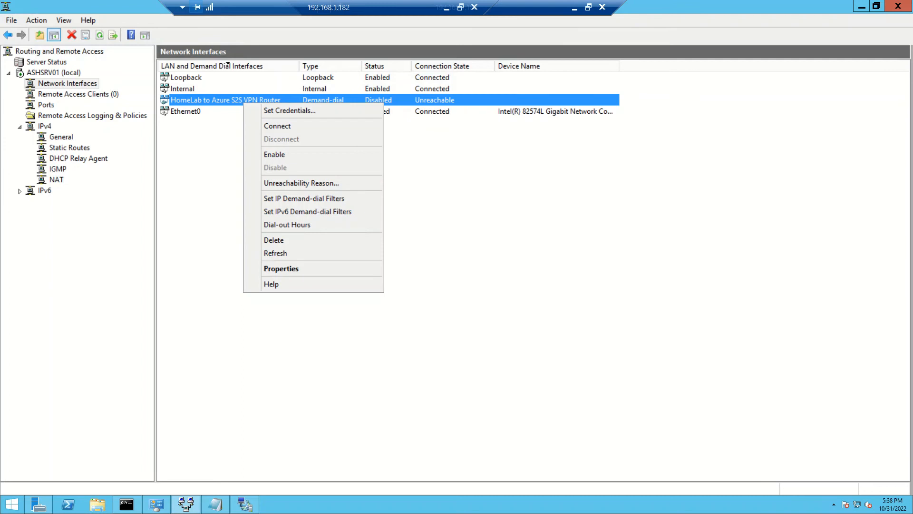
click(438, 200)
click(238, 100)
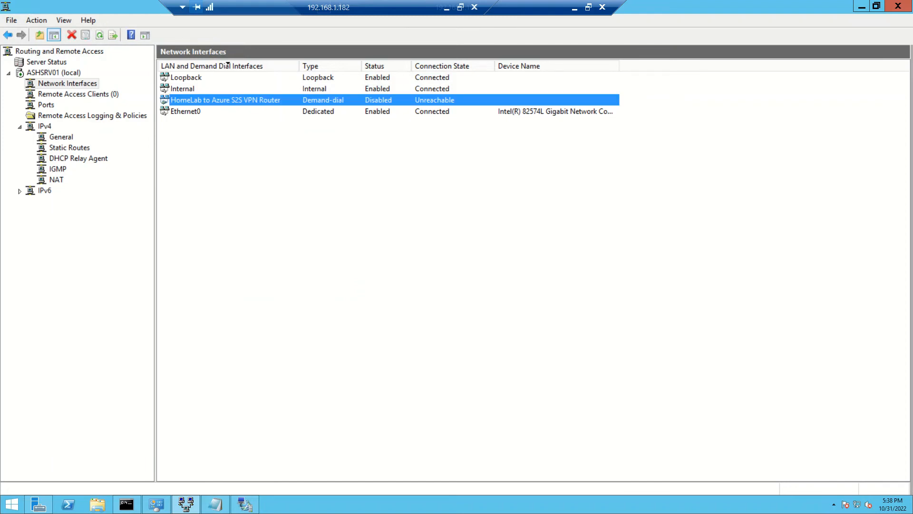
right_click(235, 103)
click(264, 240)
click(491, 299)
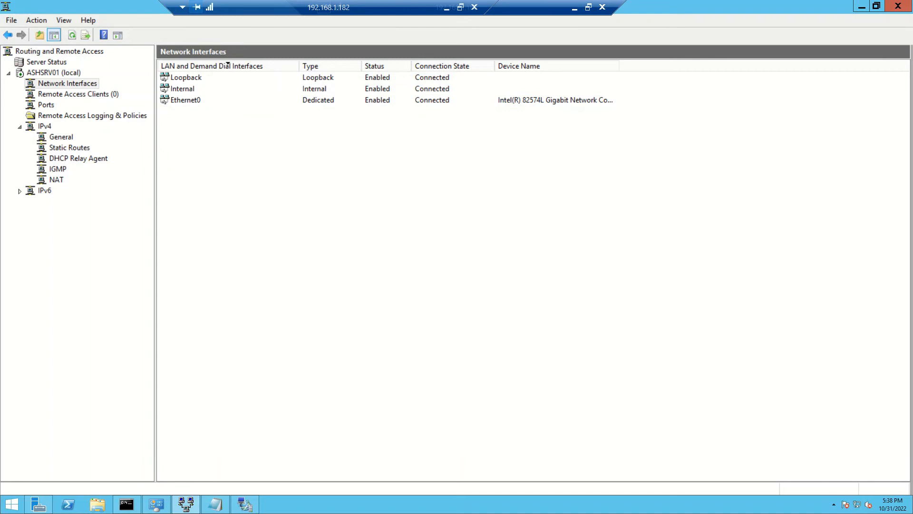
click(69, 147)
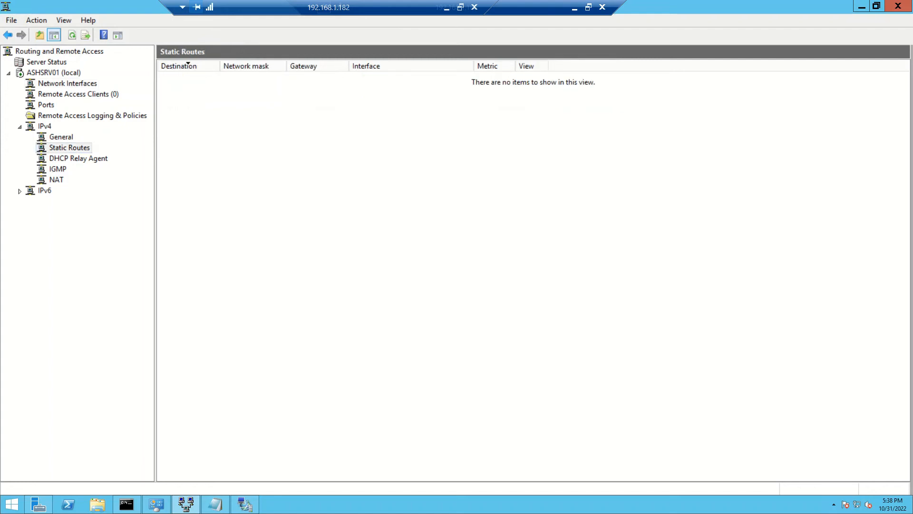
- Start a new demand-dial interface in the network interfaces and name it AshTechie-Route-To-Azure
click(67, 83)
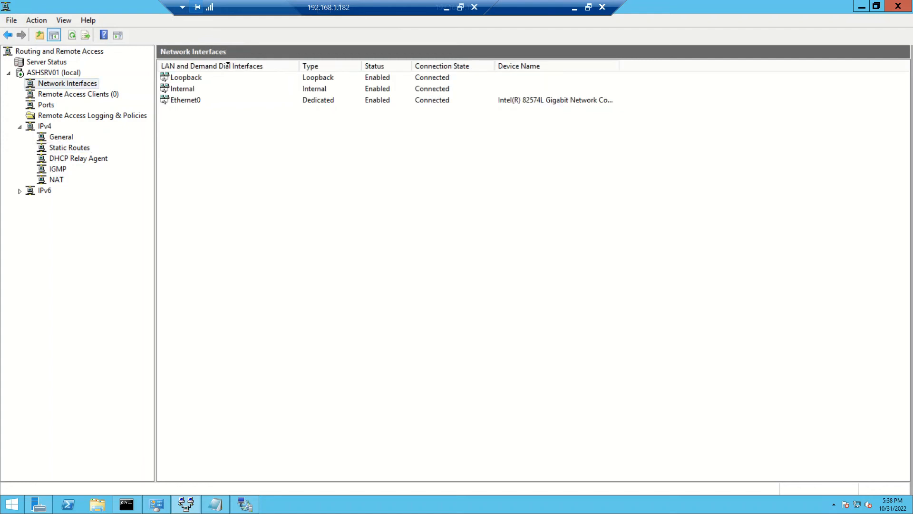
right_click(245, 163)
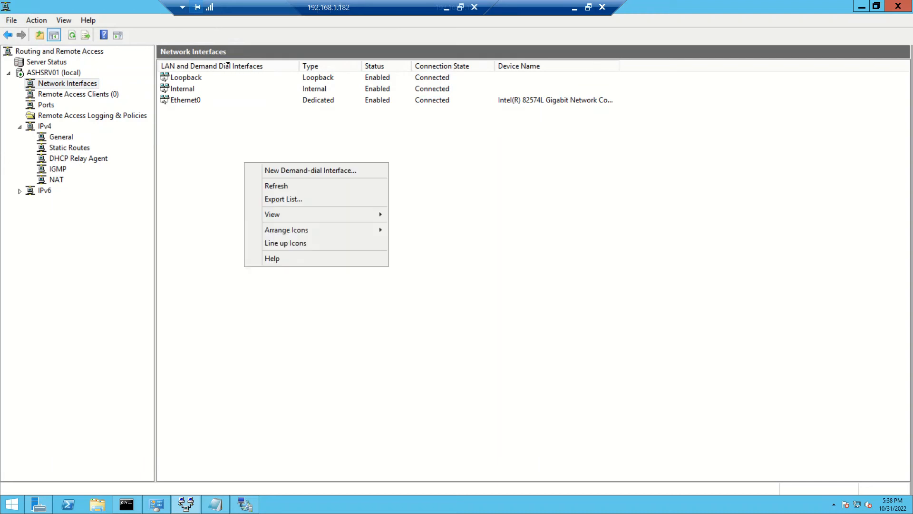
key(Down)
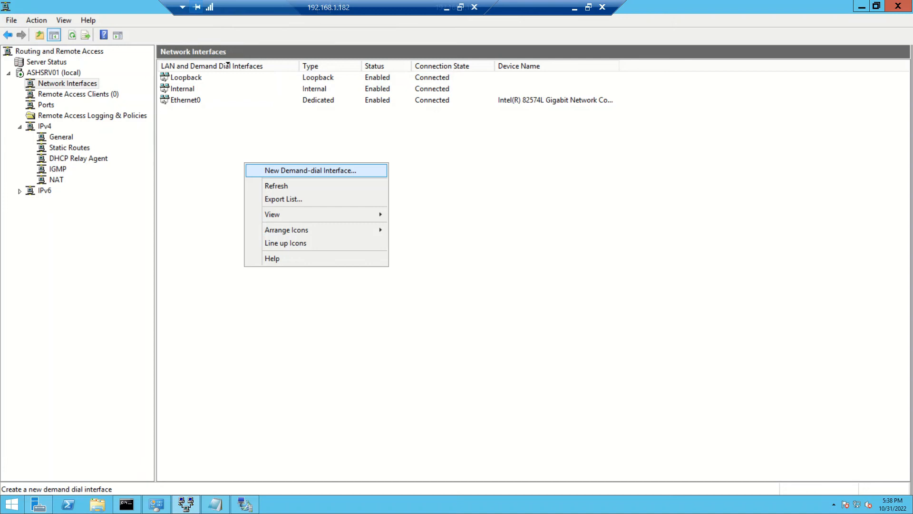
key(Return)
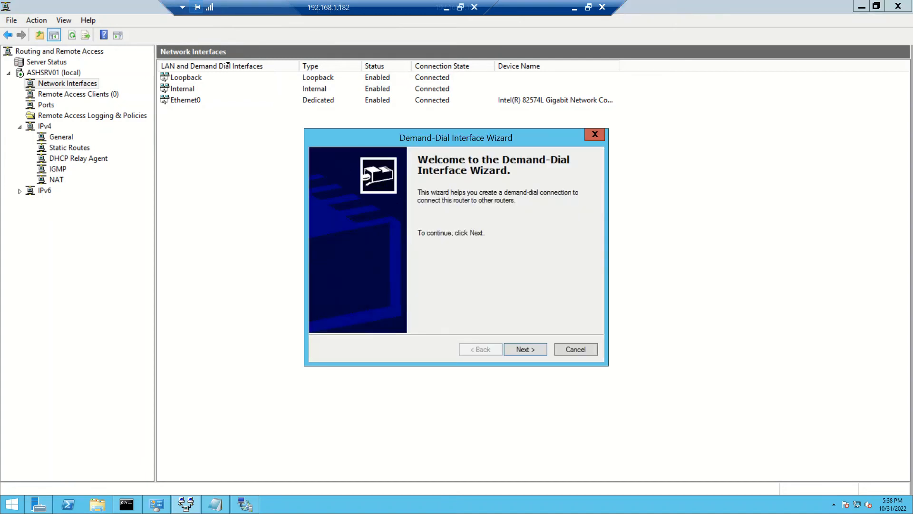
key(Return)
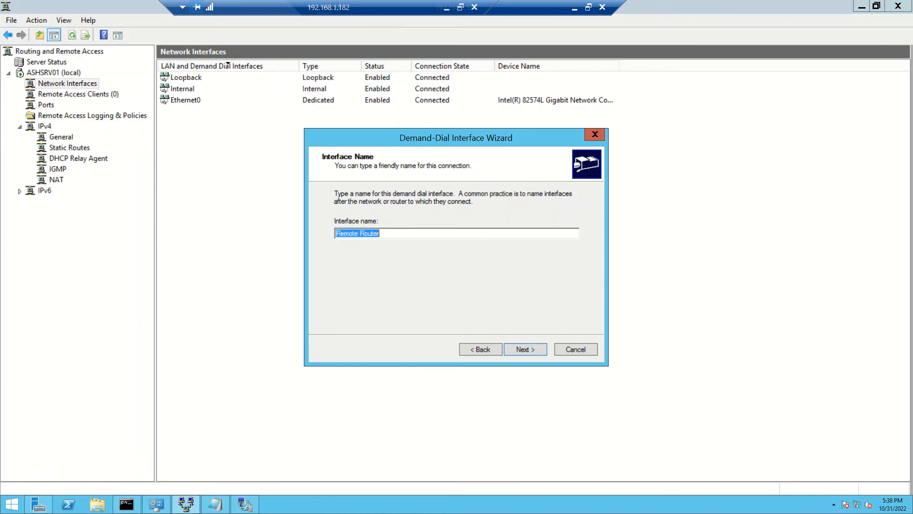
text(AshTechie-)
text(Route-T)
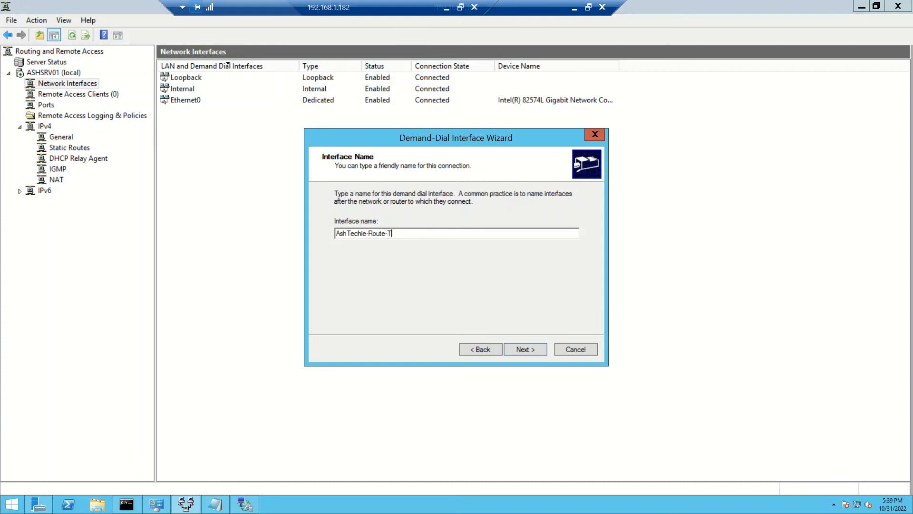
text(o-Azure)
key(Return)
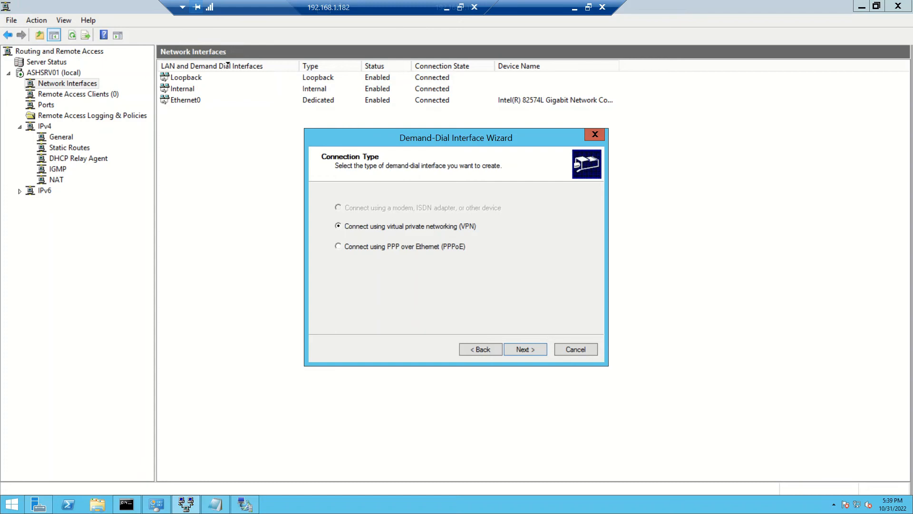
- Choose a virtual private networking connection using IKEv2 and set 20.198.117.91 as the remote router's address
key(Return)
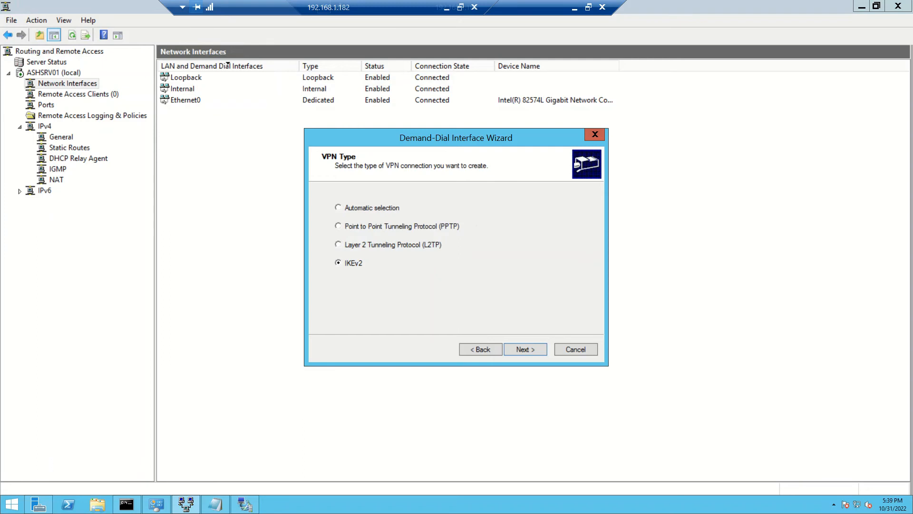
key(Return)
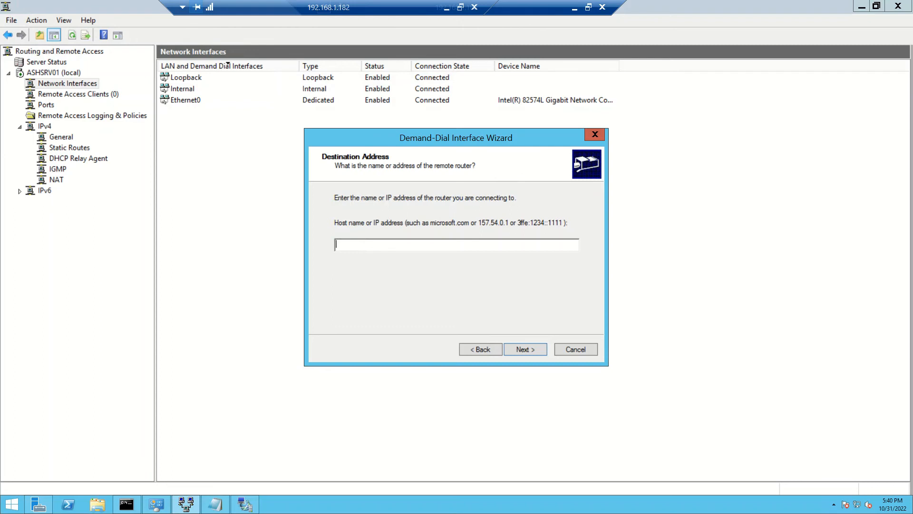
text(20.198.117.91)
key(alt+Tab)
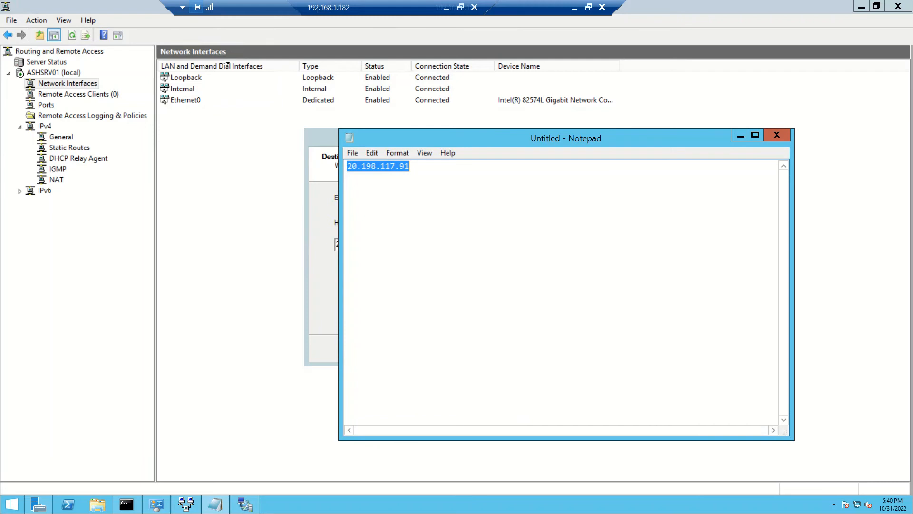
click(740, 135)
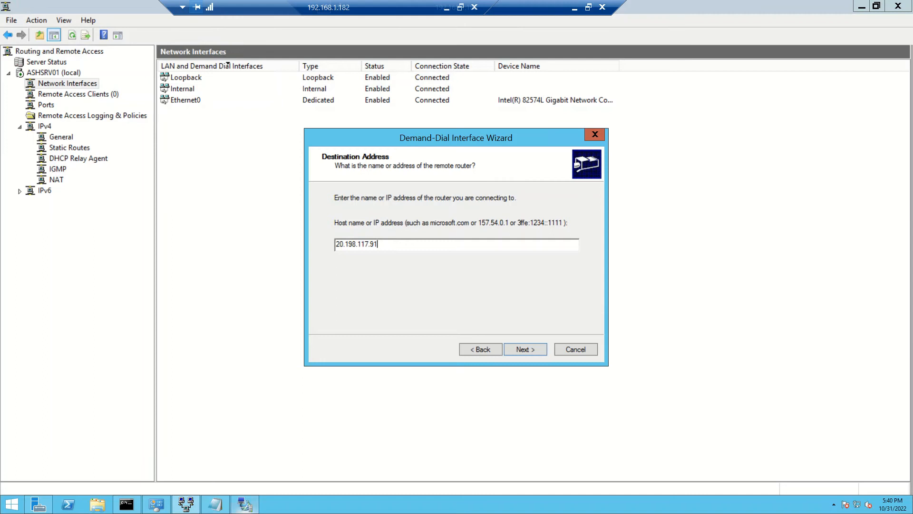
key(alt+Tab)
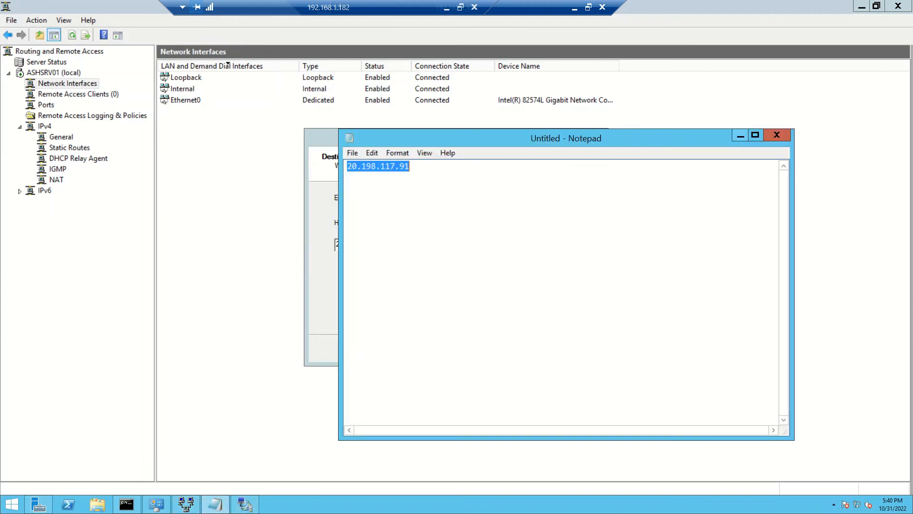
key(alt+Tab)
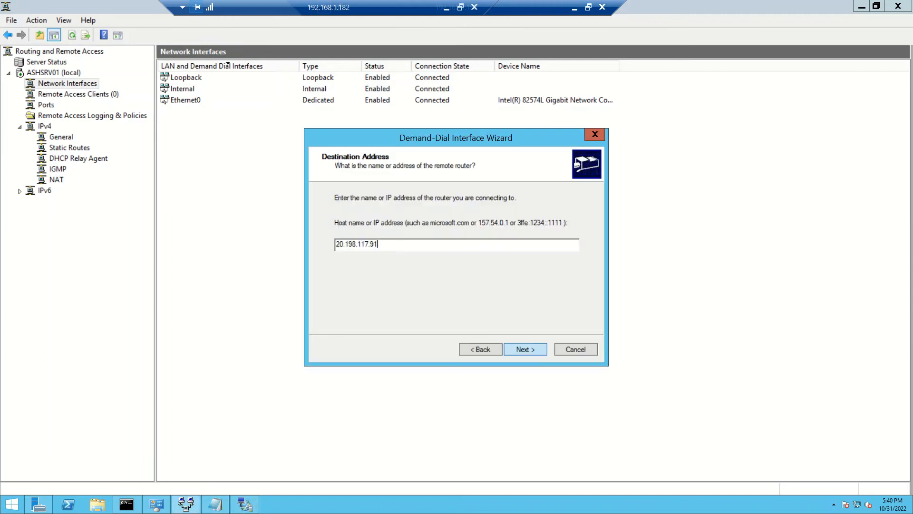
key(Return)
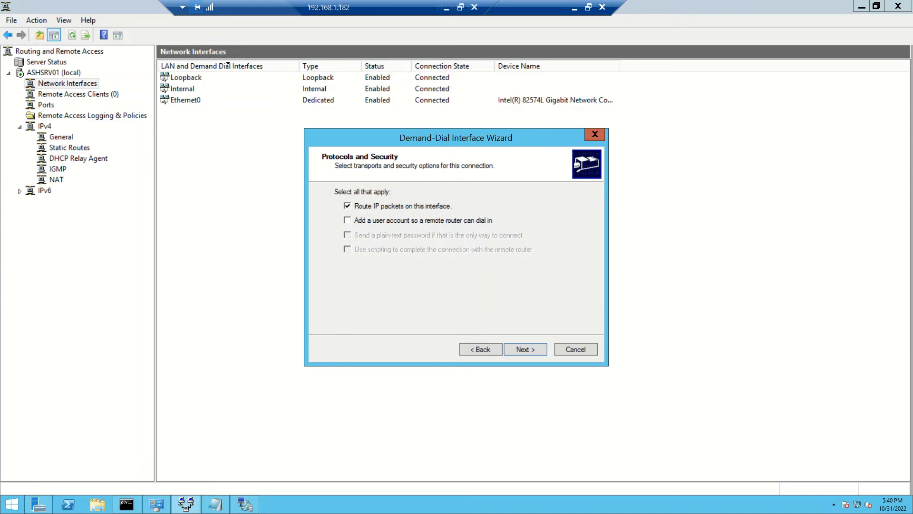
- Accept routing IP packets on the interface and add an IPv4 static route with destination 10.3.0.0
key(Return)
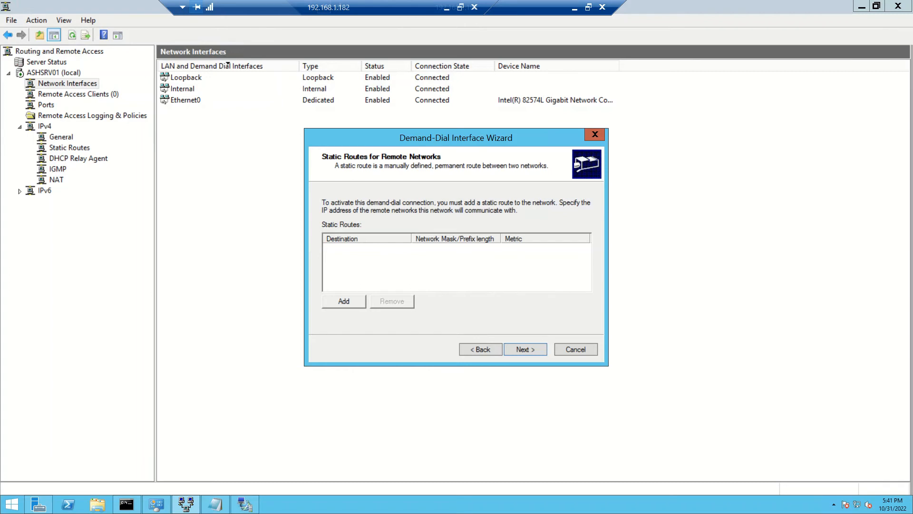
click(344, 301)
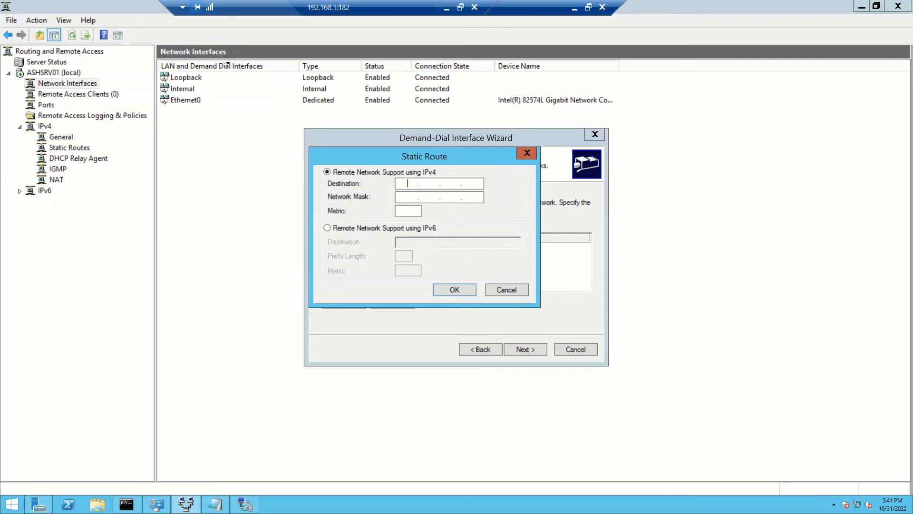
text(10.3.0.)
key(period)
text(0)
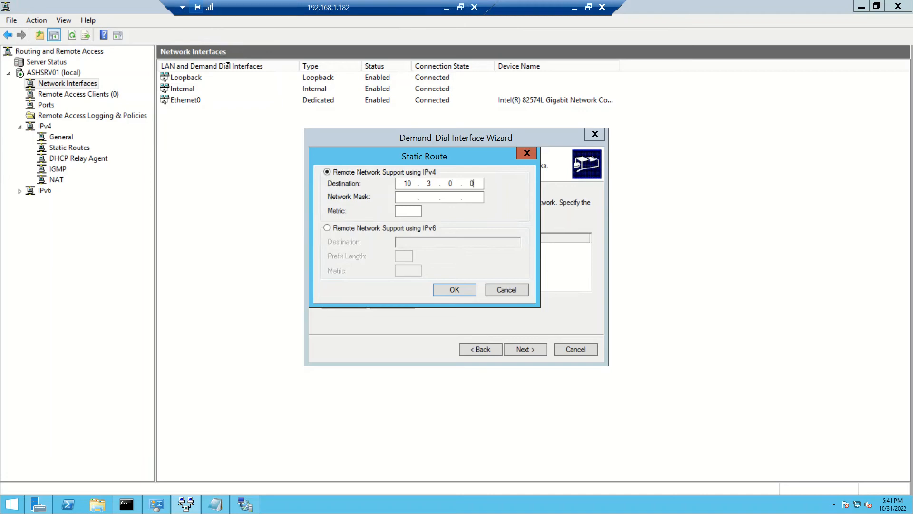